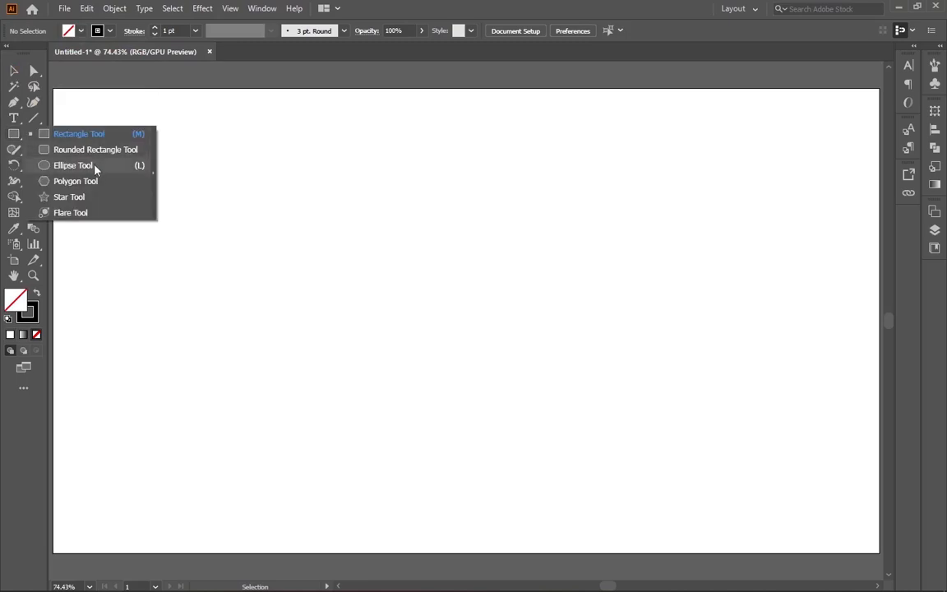
# Create a circle 200 px wide and 200 px high with the Ellipse tool.
pyautogui.click(84, 149)
pyautogui.rightClick(311, 273)
pyautogui.click(283, 249)
pyautogui.click(288, 251)
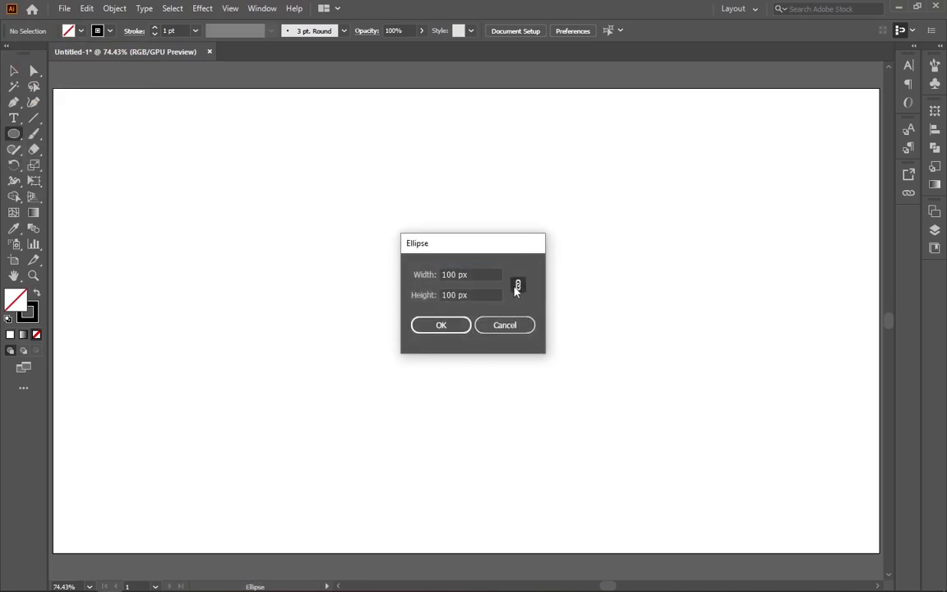
pyautogui.click(470, 274)
pyautogui.press('BackSpace')
pyautogui.press('BackSpace')
pyautogui.press('BackSpace')
pyautogui.press('BackSpace')
pyautogui.press('BackSpace')
pyautogui.press('BackSpace')
pyautogui.write('200')
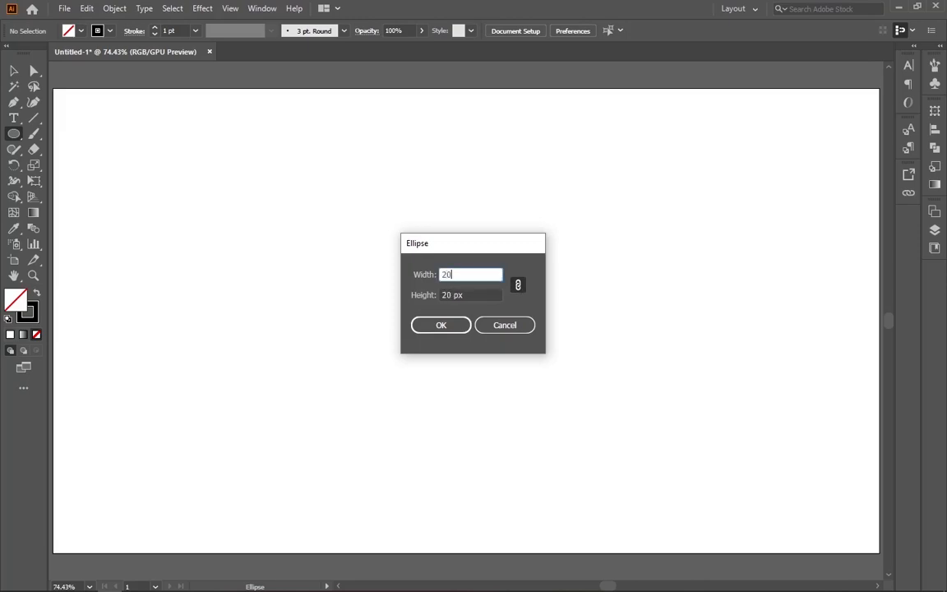
pyautogui.click(441, 325)
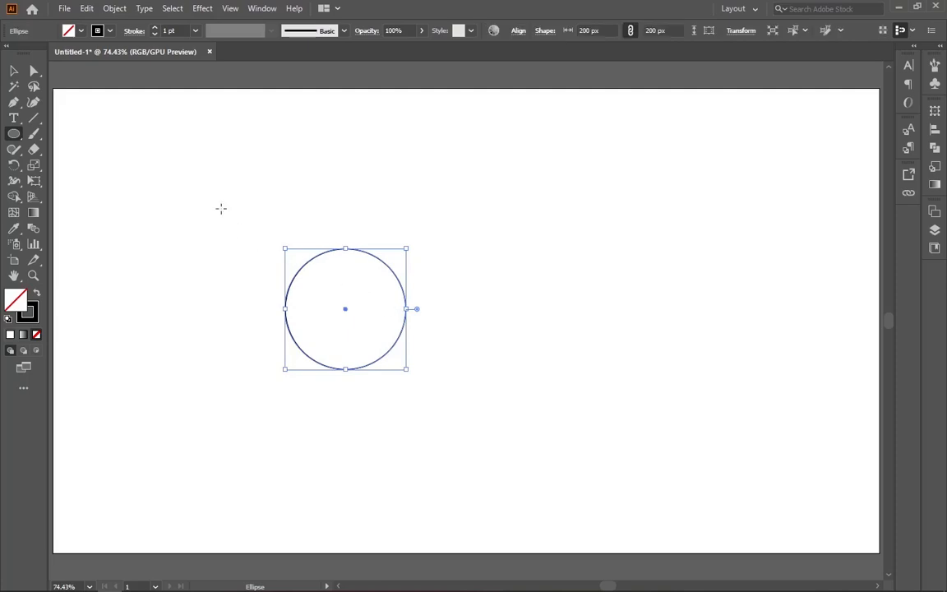
# Move the circle closer to the artboard's centre and duplicate it directly below so the two circles touch.
pyautogui.click(15, 72)
pyautogui.click(258, 190)
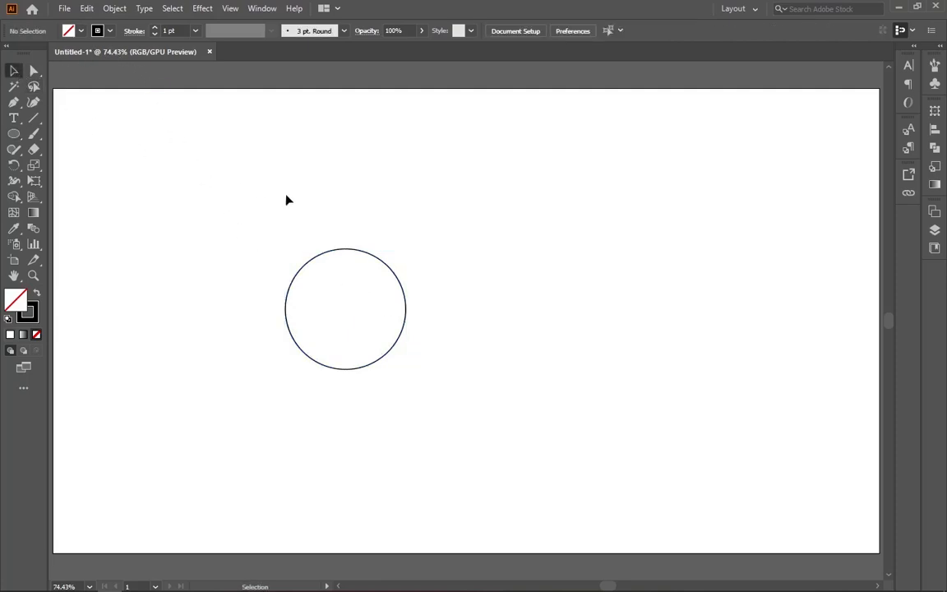
pyautogui.moveTo(391, 264); pyautogui.dragTo(460, 279)
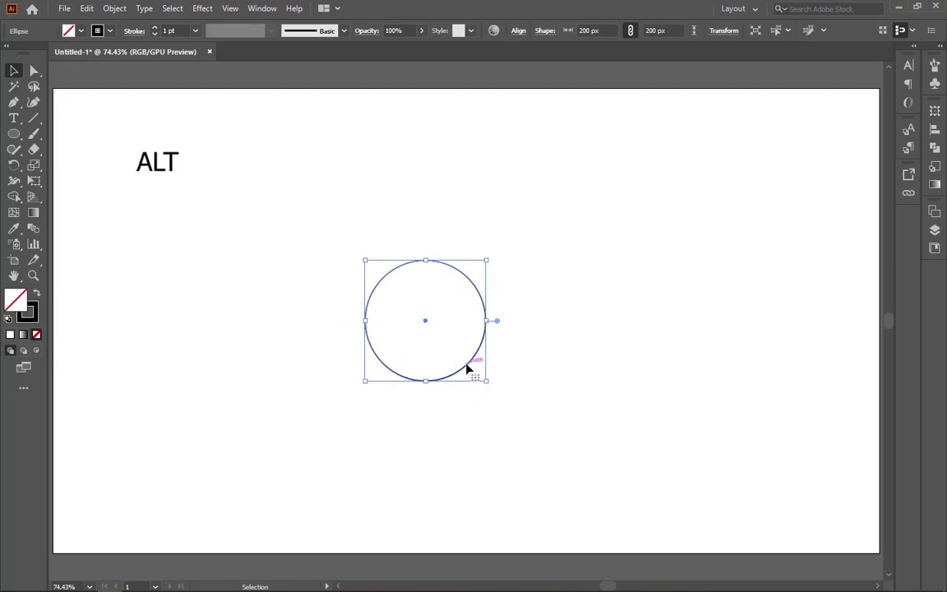
pyautogui.moveTo(466, 374); pyautogui.dragTo(470, 490)
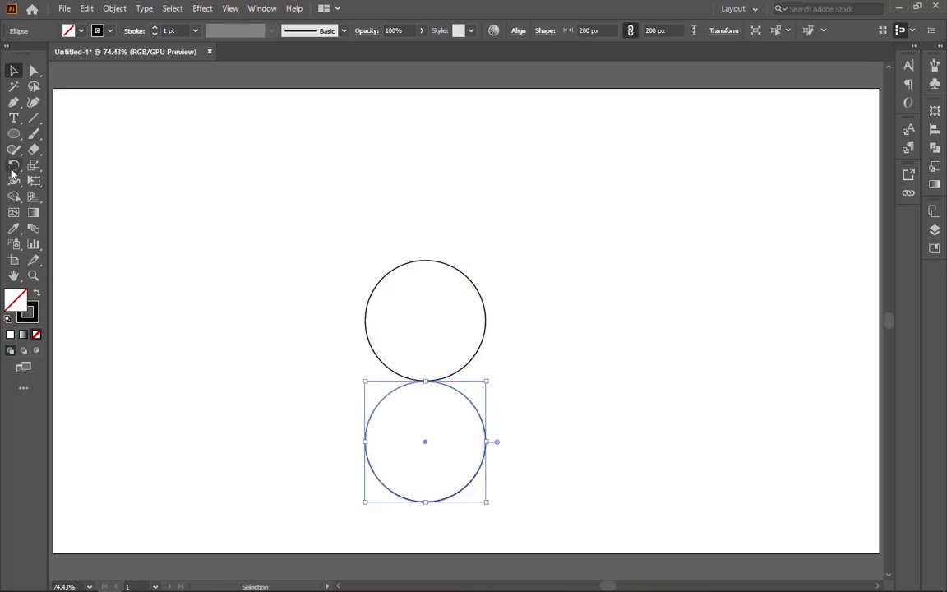
# Create a copy of the lower circle rotated 60° about the centre of the upper circle.
pyautogui.click(14, 166)
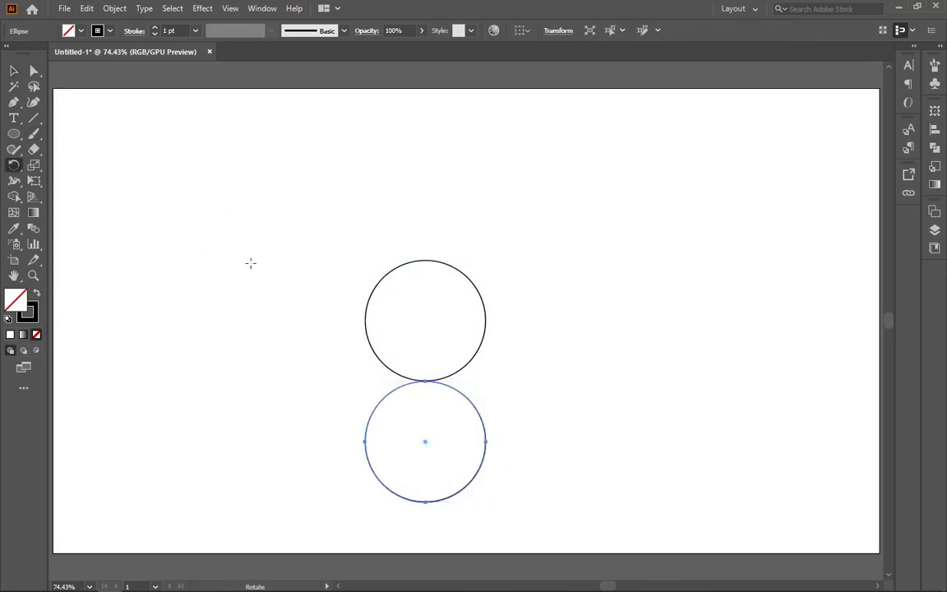
pyautogui.keyDown('alt'); pyautogui.click(425, 320); pyautogui.keyUp('alt')
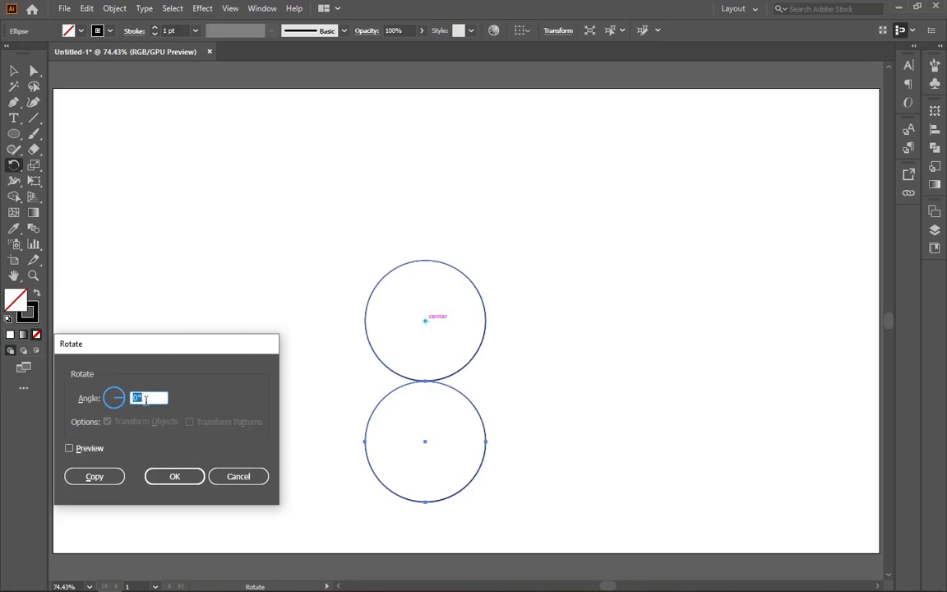
pyautogui.write('60')
pyautogui.click(70, 449)
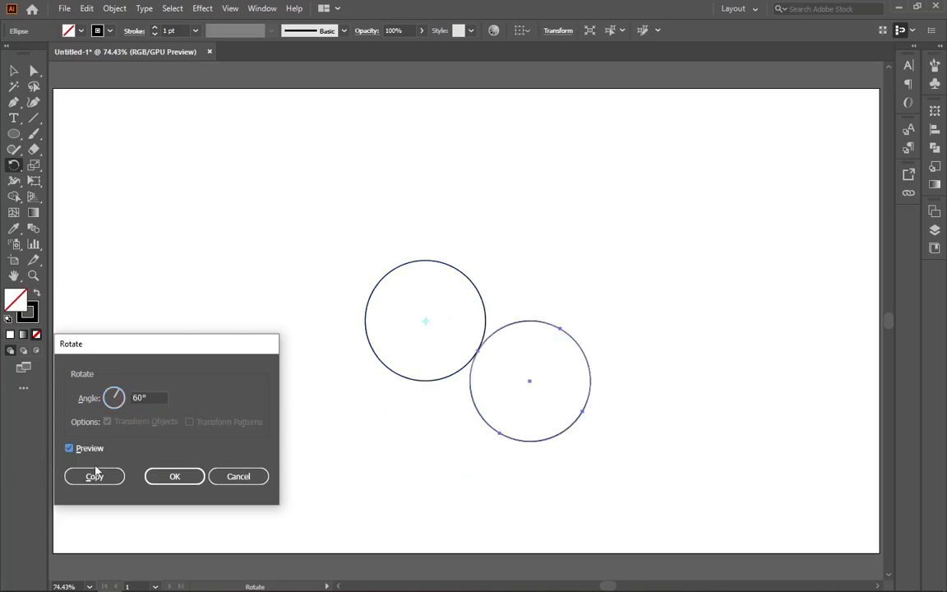
pyautogui.click(98, 477)
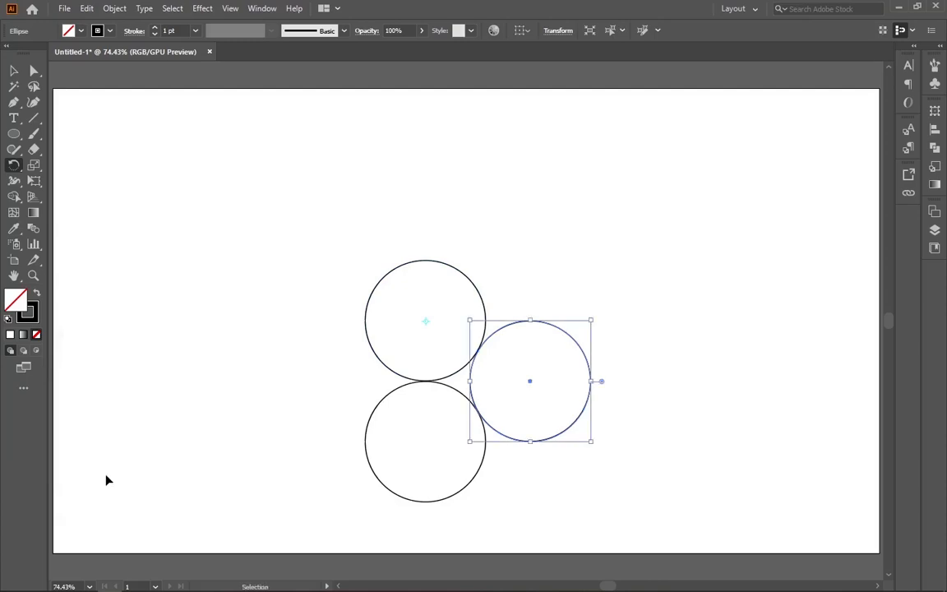
# Repeat the rotated copy four more times to complete the ring of six circles, and clear the selection.
pyautogui.hotkey('ctrl', 'd')
pyautogui.hotkey('ctrl', 'd')
pyautogui.hotkey('ctrl', 'd')
pyautogui.hotkey('ctrl', 'd')
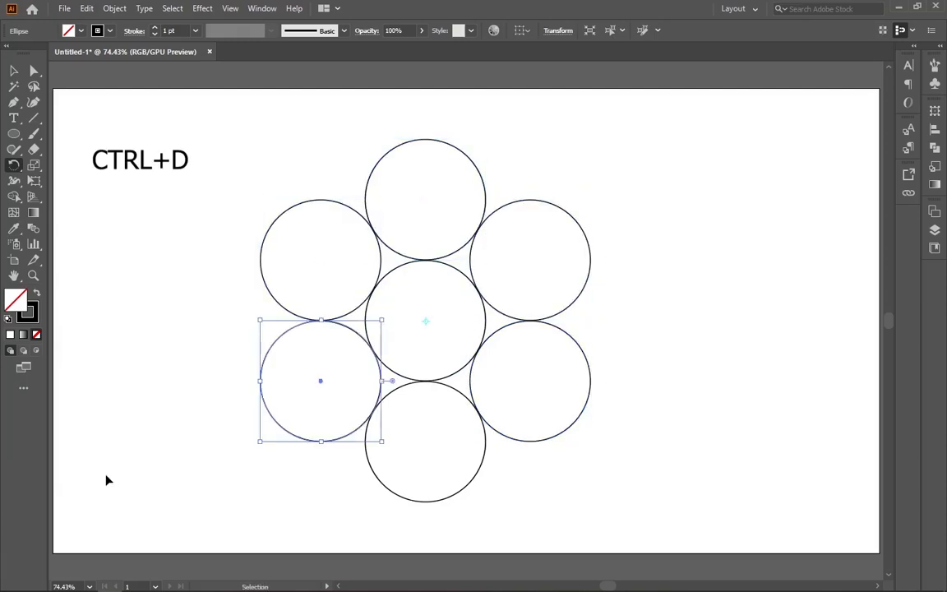
pyautogui.click(13, 71)
pyautogui.click(163, 168)
pyautogui.moveTo(233, 139); pyautogui.dragTo(281, 179)
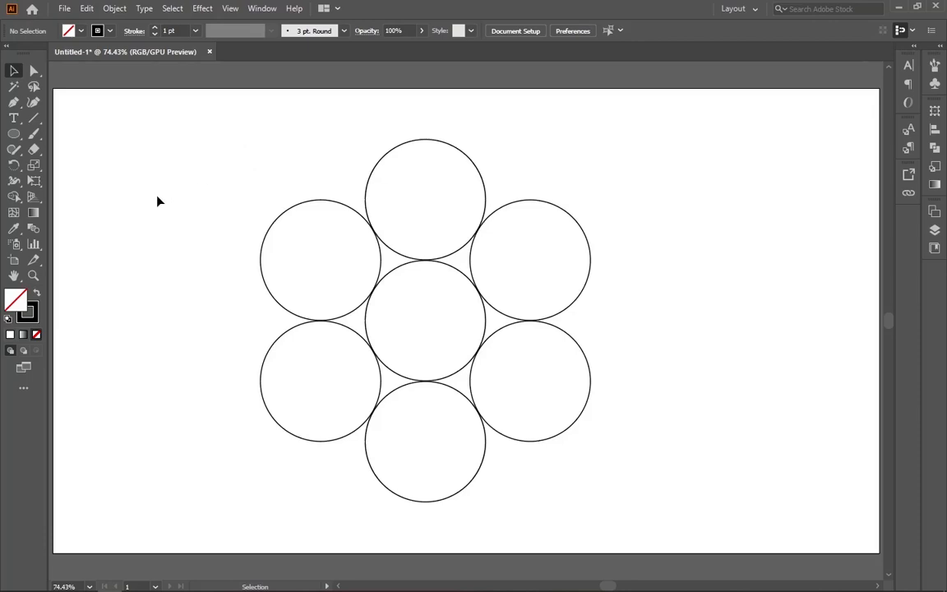
# Draw a vertical line from the middle circle's centre to the top circle's centre, and deselect it.
pyautogui.click(34, 117)
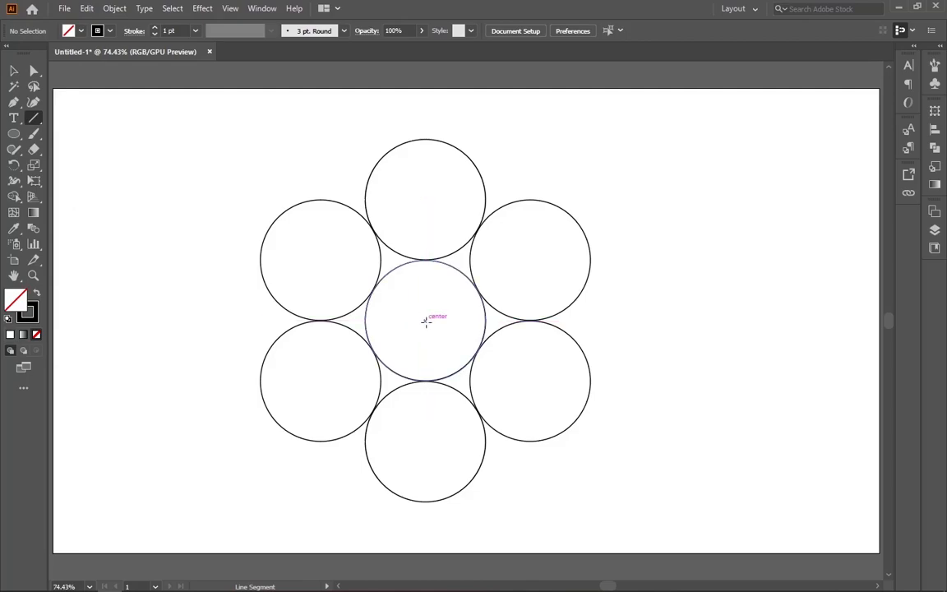
pyautogui.moveTo(425, 321); pyautogui.dragTo(425, 198)
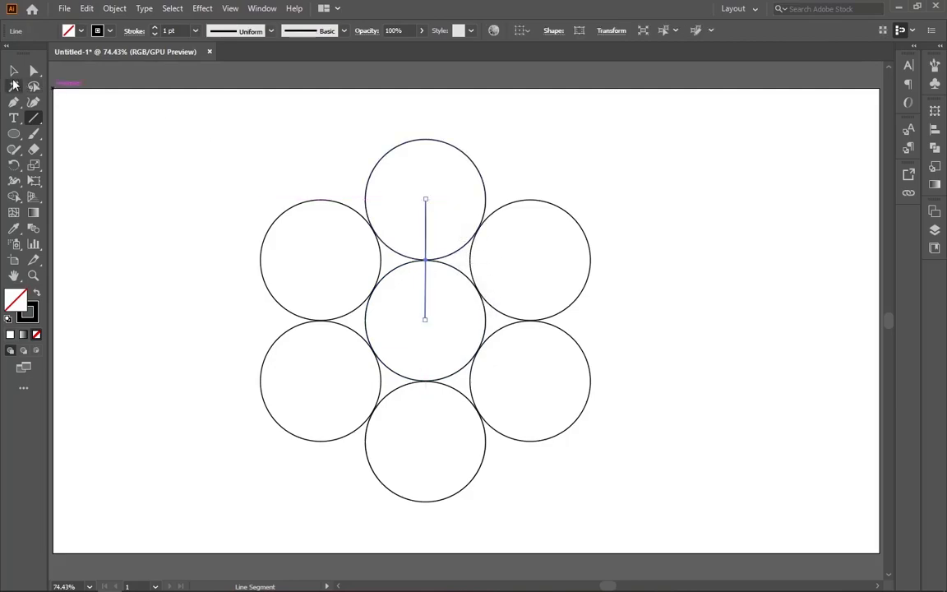
pyautogui.click(14, 72)
pyautogui.click(108, 189)
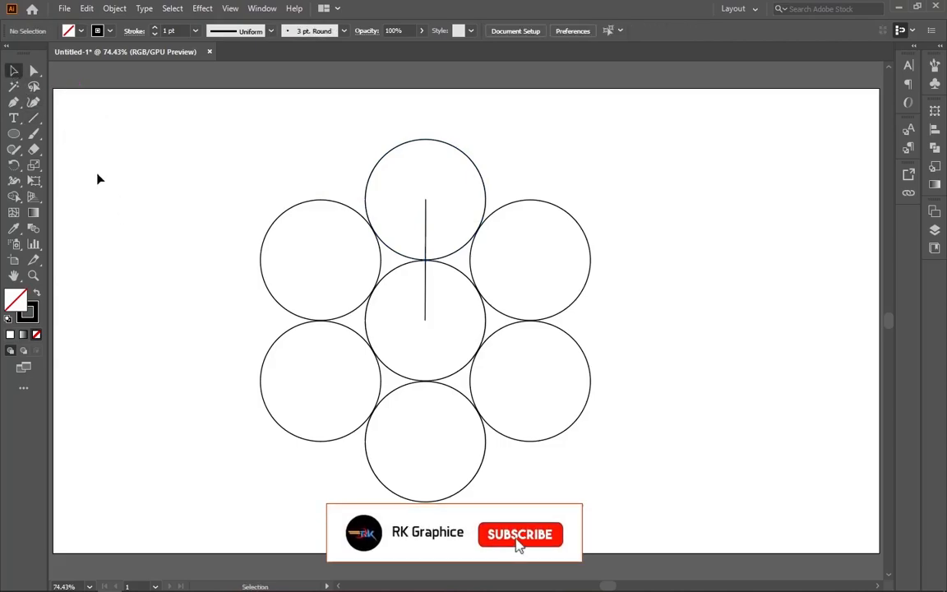
# Create a 100 px circle and place it inside the top circle, spanning from its centre to its right edge.
pyautogui.click(18, 134)
pyautogui.click(181, 188)
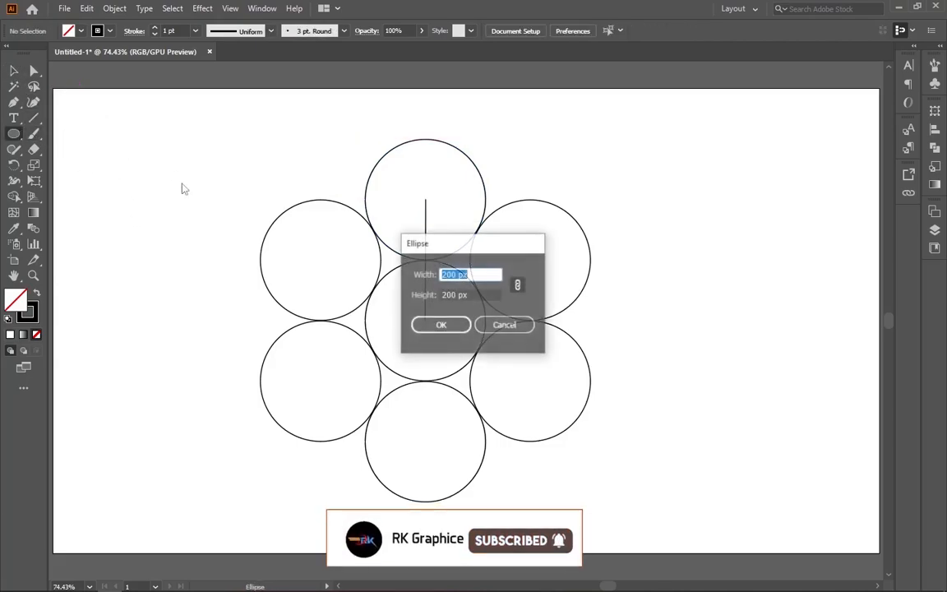
pyautogui.write('100')
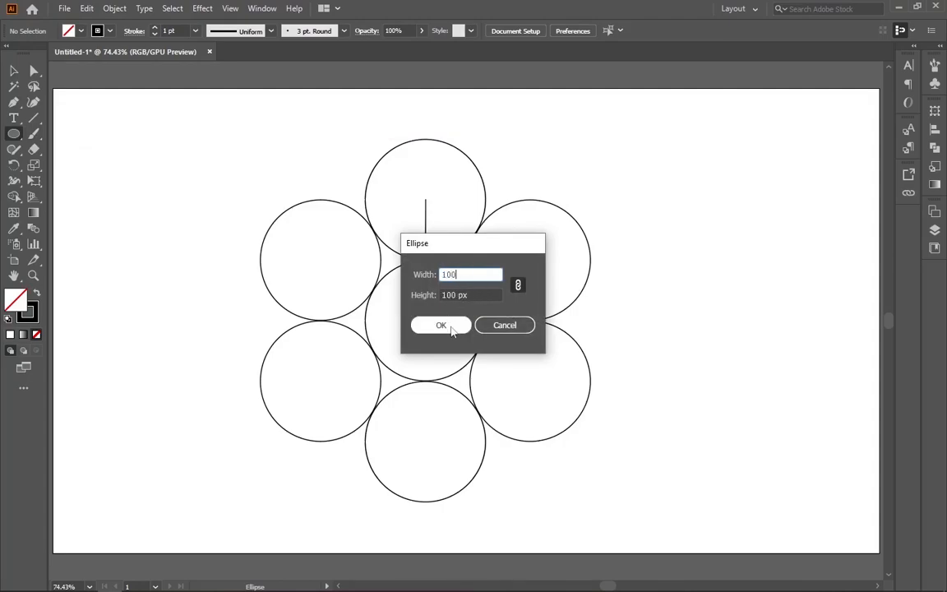
pyautogui.click(450, 325)
pyautogui.click(15, 71)
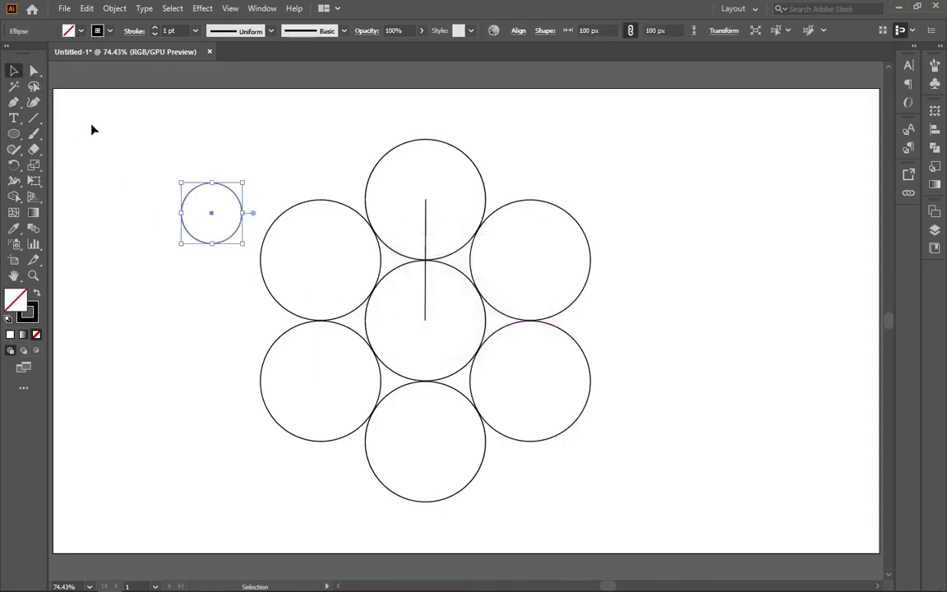
pyautogui.moveTo(228, 242); pyautogui.dragTo(476, 227)
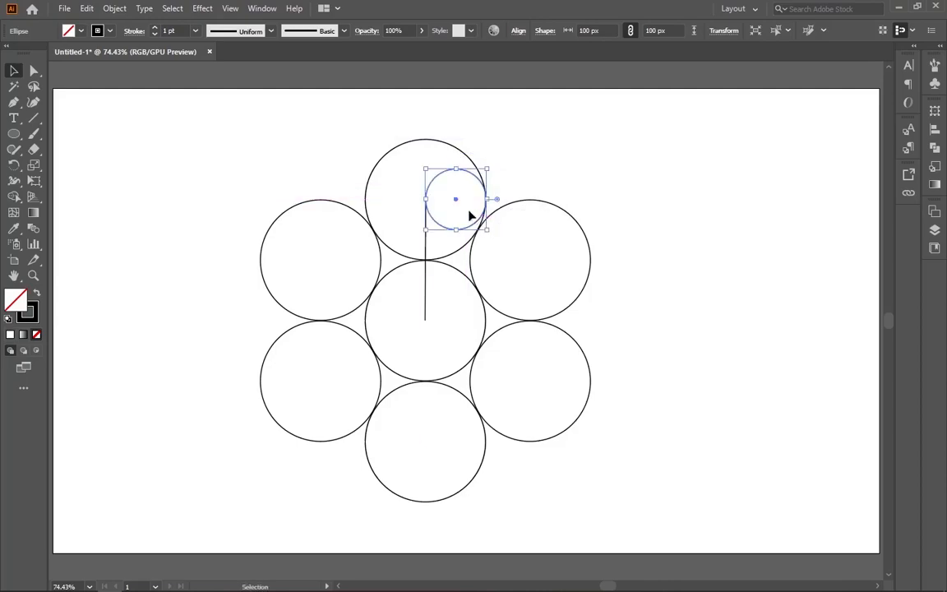
# Delete the bottom anchor point of the small circle to leave only its upper half.
pyautogui.click(34, 71)
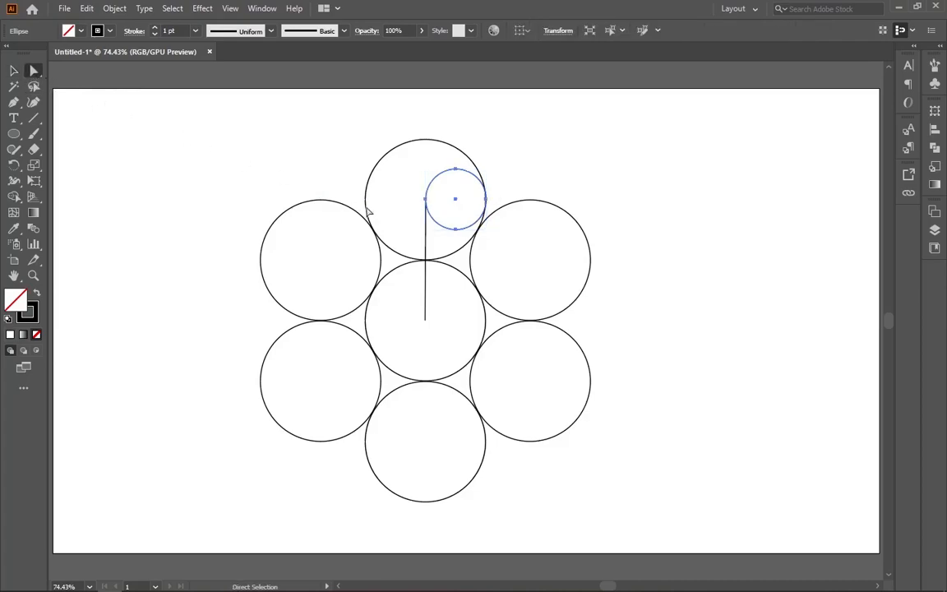
pyautogui.click(456, 230)
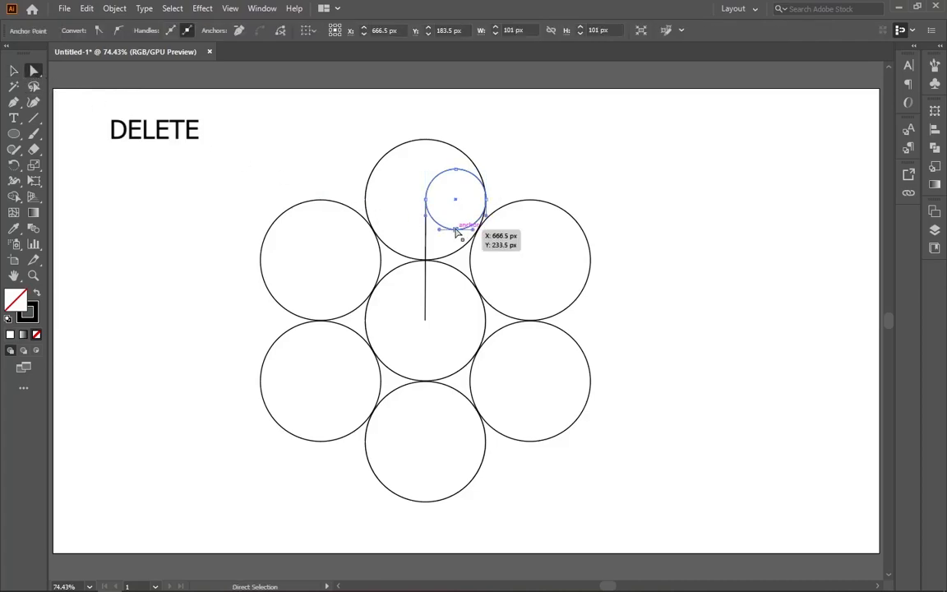
pyautogui.press('Delete')
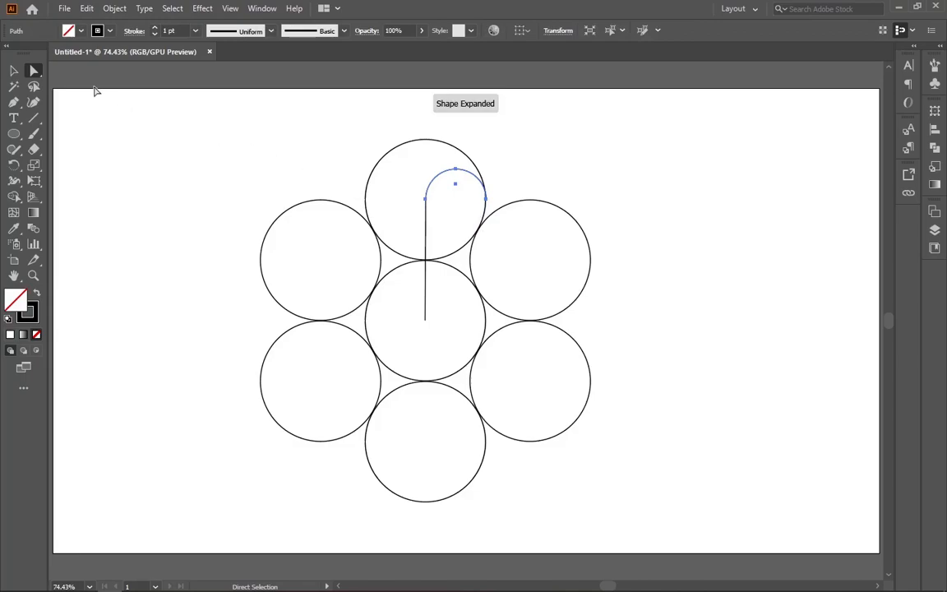
# Join the half-circle arc and the vertical line into a single path.
pyautogui.click(14, 71)
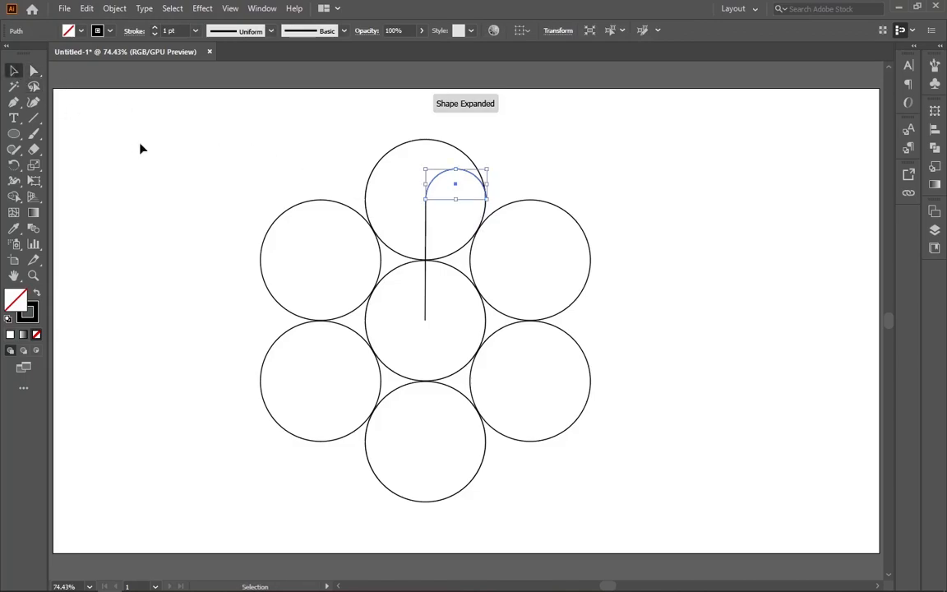
pyautogui.keyDown('shift'); pyautogui.click(425, 230); pyautogui.keyUp('shift')
pyautogui.rightClick(426, 228)
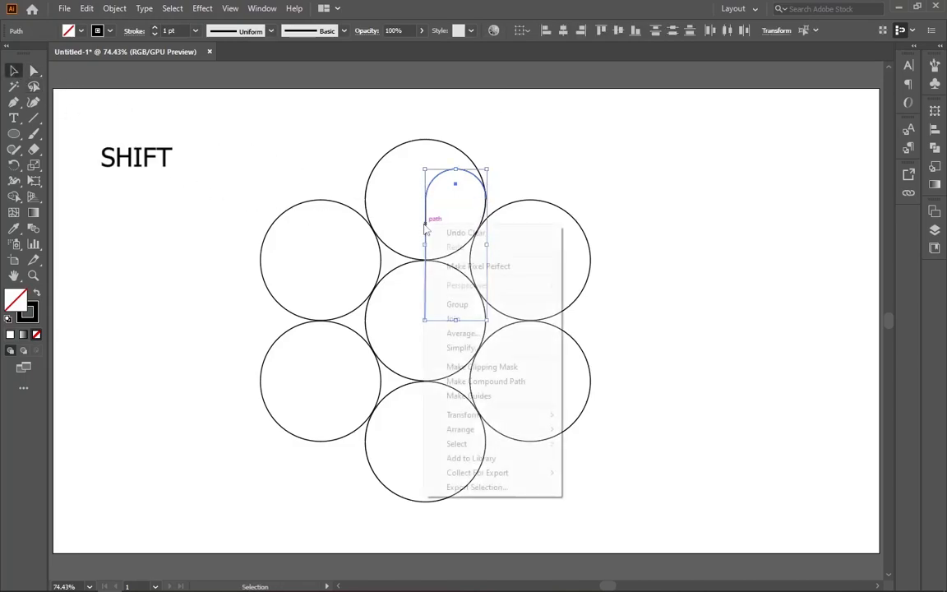
pyautogui.click(504, 321)
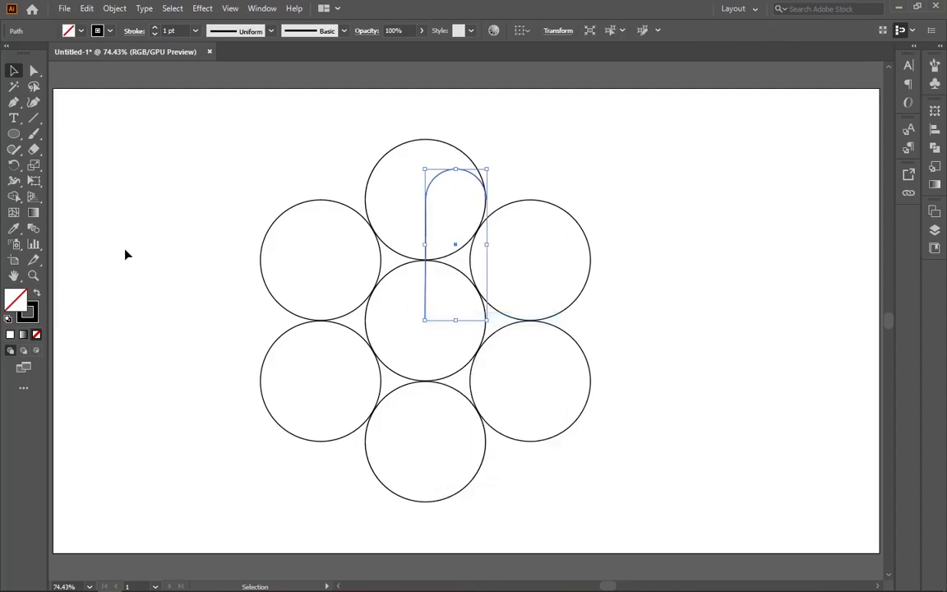
# Copy the hooked path rotated 120° about the middle circle's centre, and repeat the copy once for three arms.
pyautogui.click(14, 164)
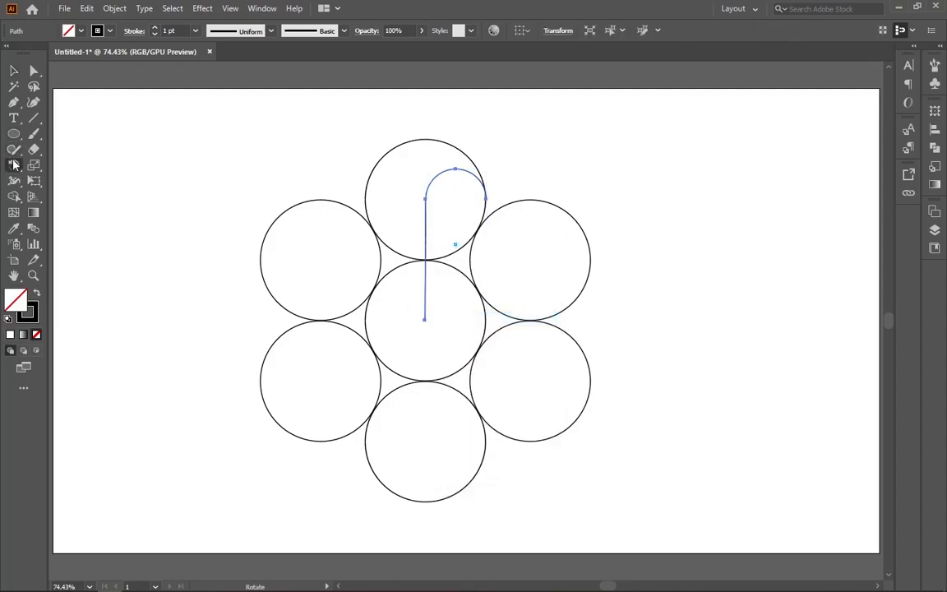
pyautogui.keyDown('alt'); pyautogui.click(425, 320); pyautogui.keyUp('alt')
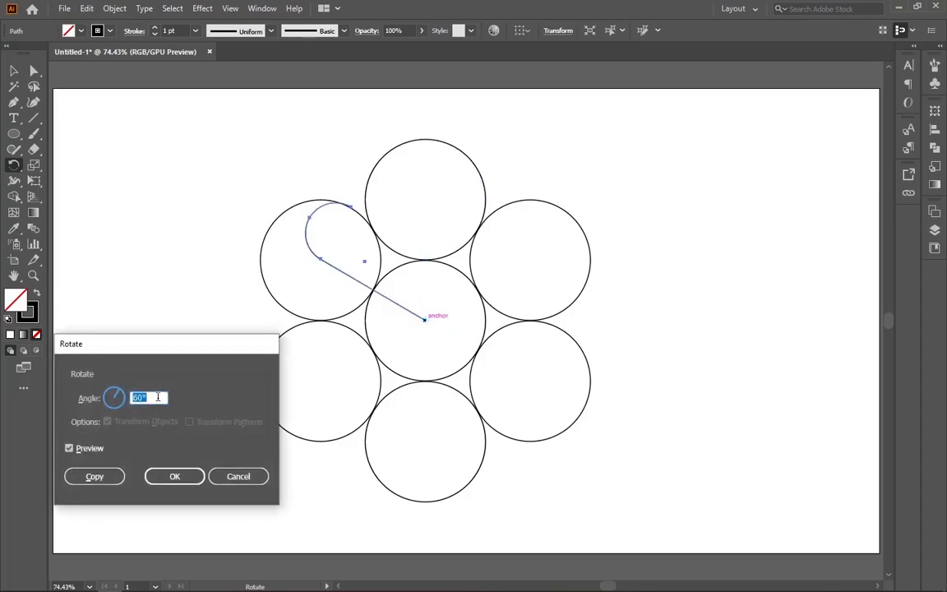
pyautogui.write('120')
pyautogui.click(92, 477)
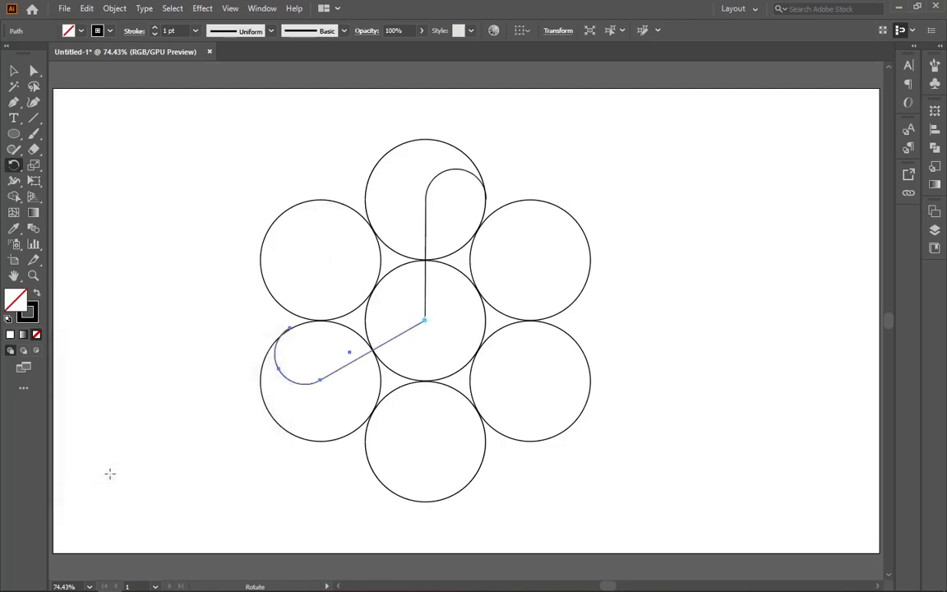
pyautogui.hotkey('ctrl', 'd')
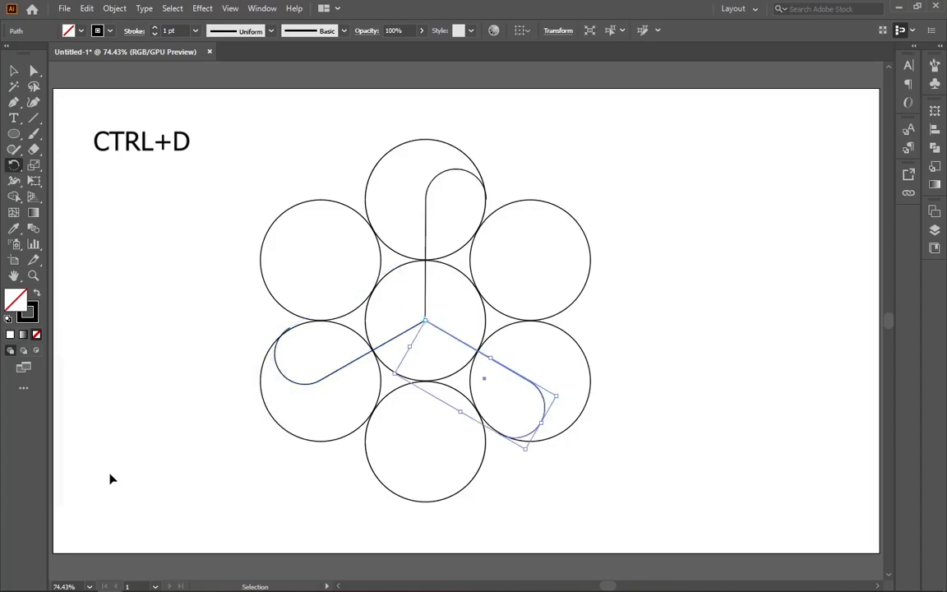
# Select all the artwork and merge the regions from the top arm to the lower-right circle using Shape Builder with a white-to-black gradient fill.
pyautogui.click(14, 71)
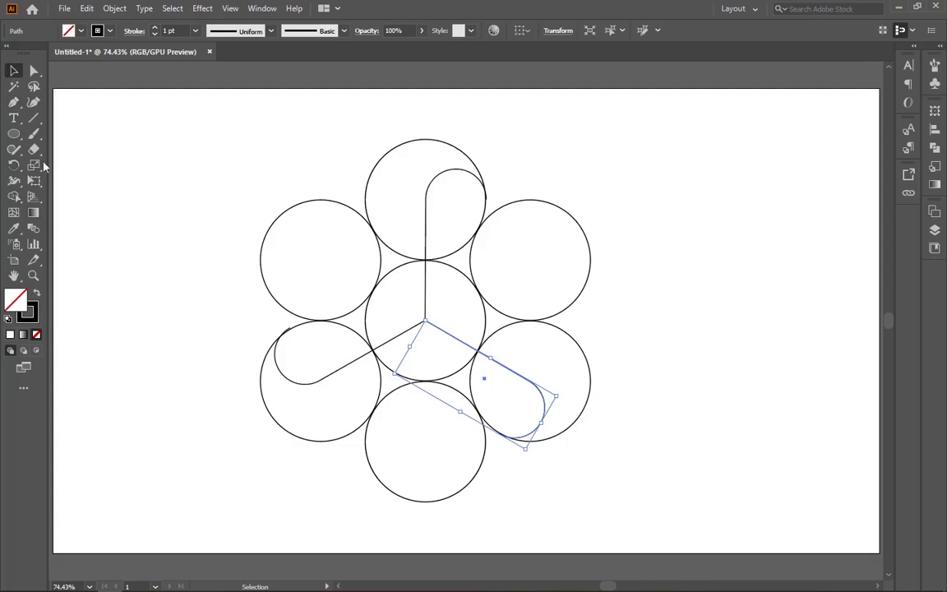
pyautogui.click(115, 205)
pyautogui.moveTo(178, 158); pyautogui.dragTo(672, 503)
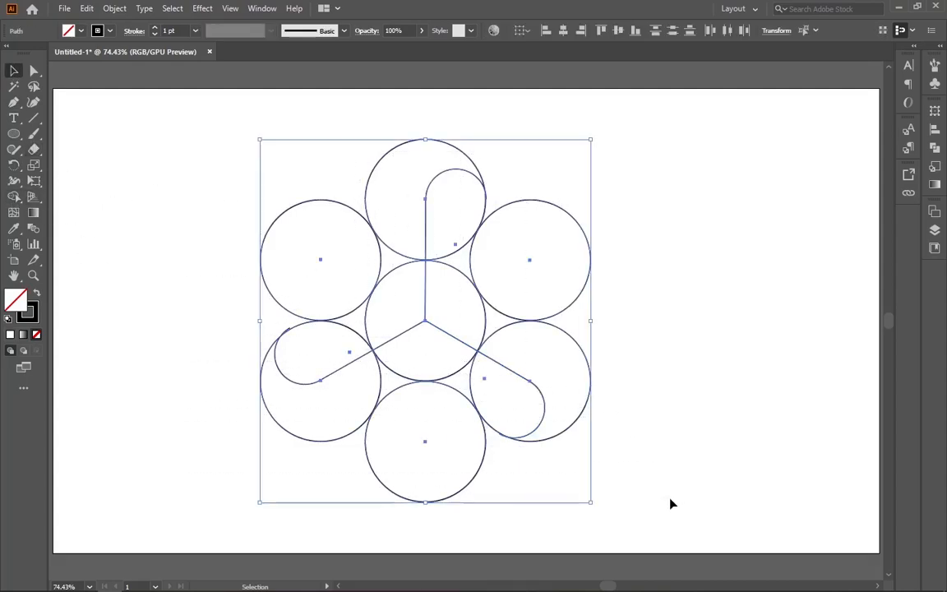
pyautogui.click(14, 196)
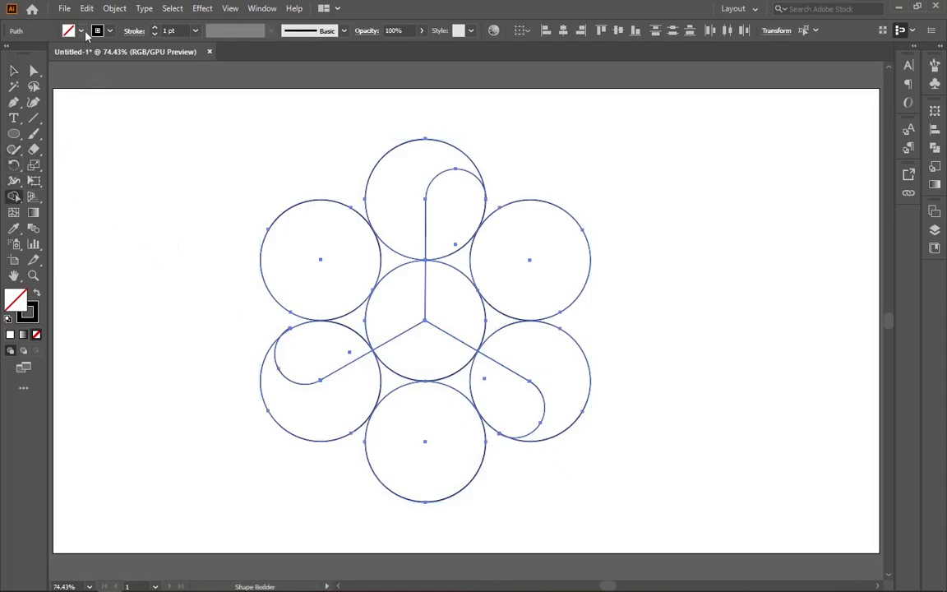
pyautogui.click(79, 32)
pyautogui.click(9, 80)
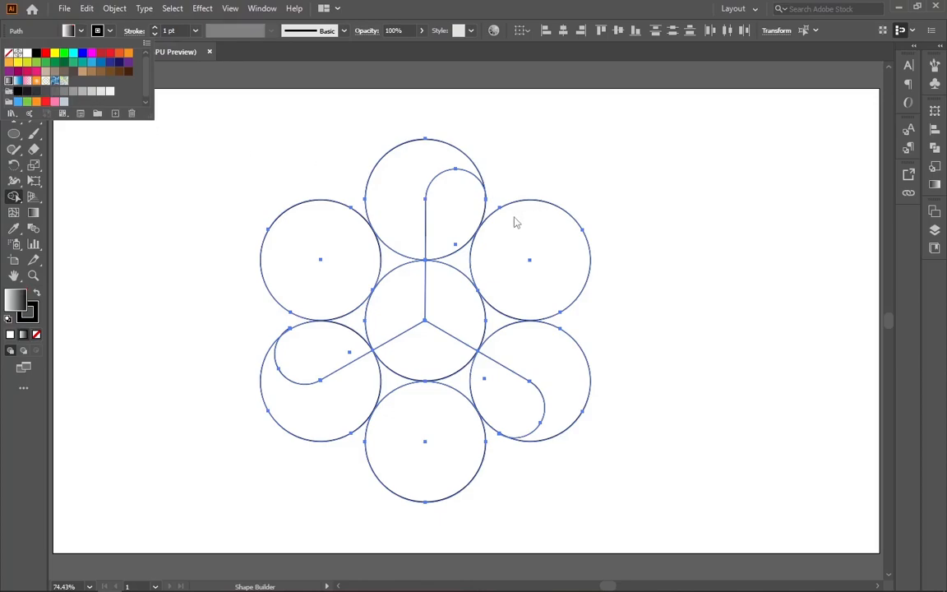
pyautogui.moveTo(458, 217)
pyautogui.mouseDown()
pyautogui.moveTo(452, 239)
pyautogui.moveTo(469, 310)
pyautogui.moveTo(522, 349)
pyautogui.mouseUp()
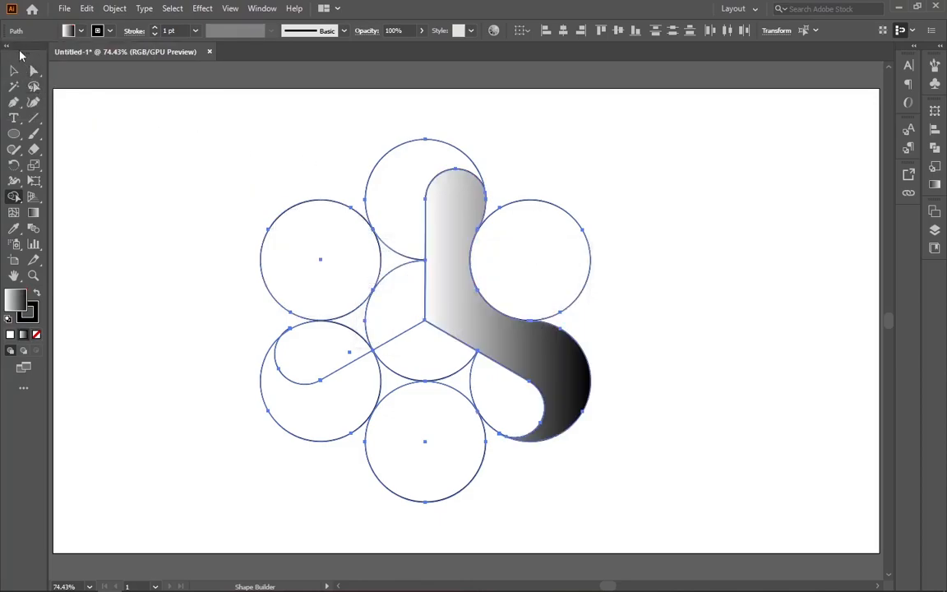
pyautogui.click(13, 72)
pyautogui.click(199, 159)
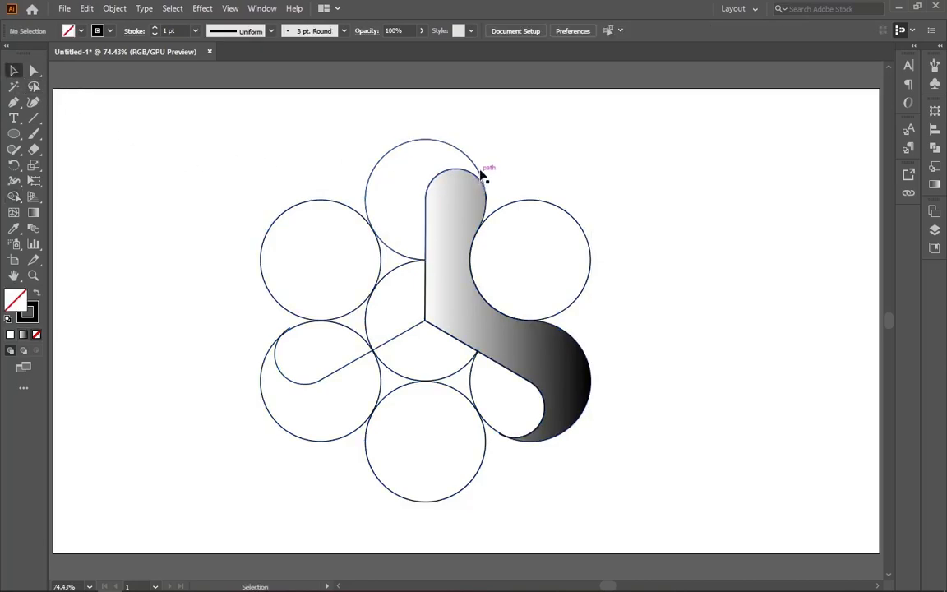
# Pull the merged gradient shape clear of the construction artwork, delete all the leftover circles and paths, and return the shape to the artboard's centre.
pyautogui.moveTo(465, 204); pyautogui.dragTo(687, 229)
pyautogui.moveTo(232, 143); pyautogui.dragTo(602, 501)
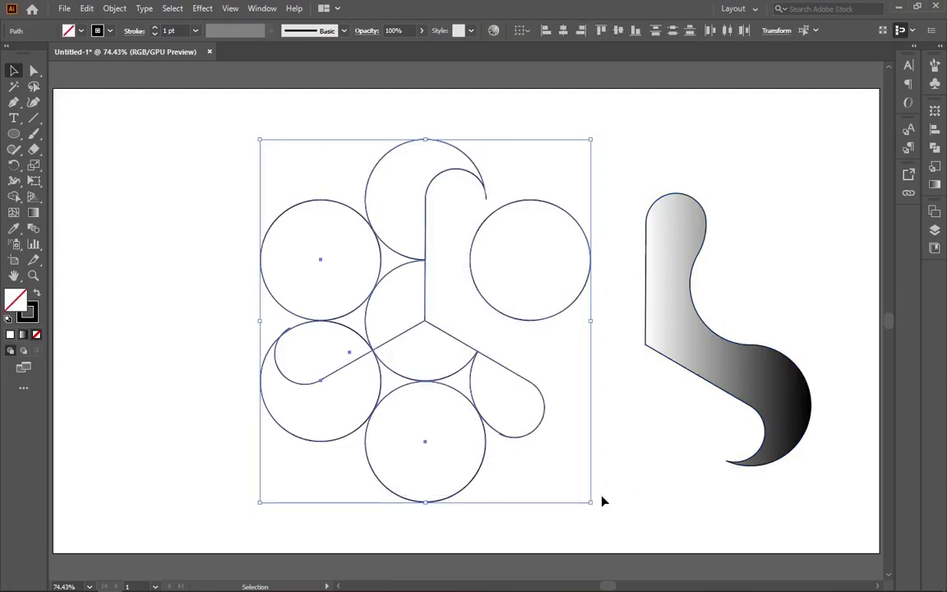
pyautogui.press('Delete')
pyautogui.moveTo(744, 389); pyautogui.dragTo(483, 362)
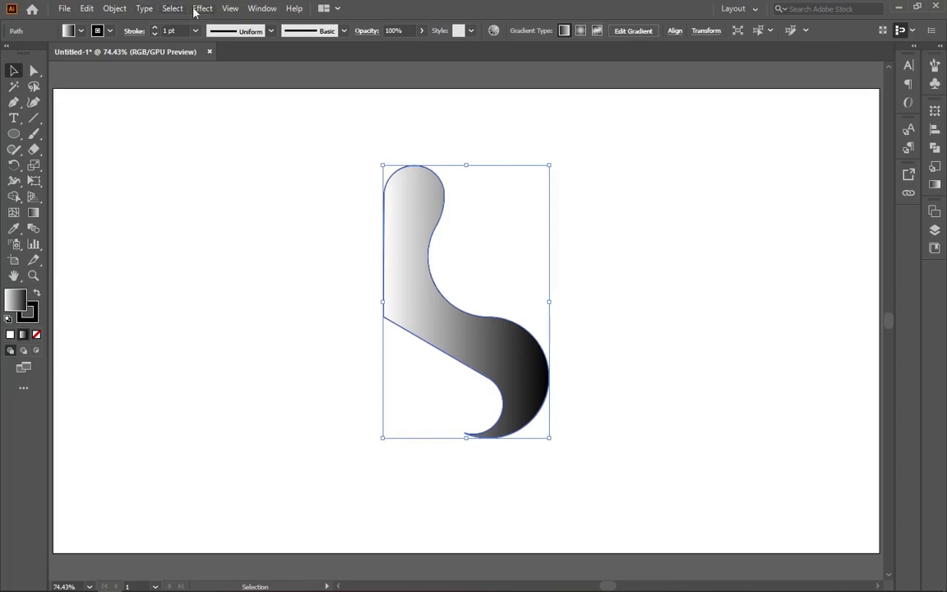
# Change the starting colour of the shape's linear gradient from white to red, keeping black at the other end.
pyautogui.click(255, 8)
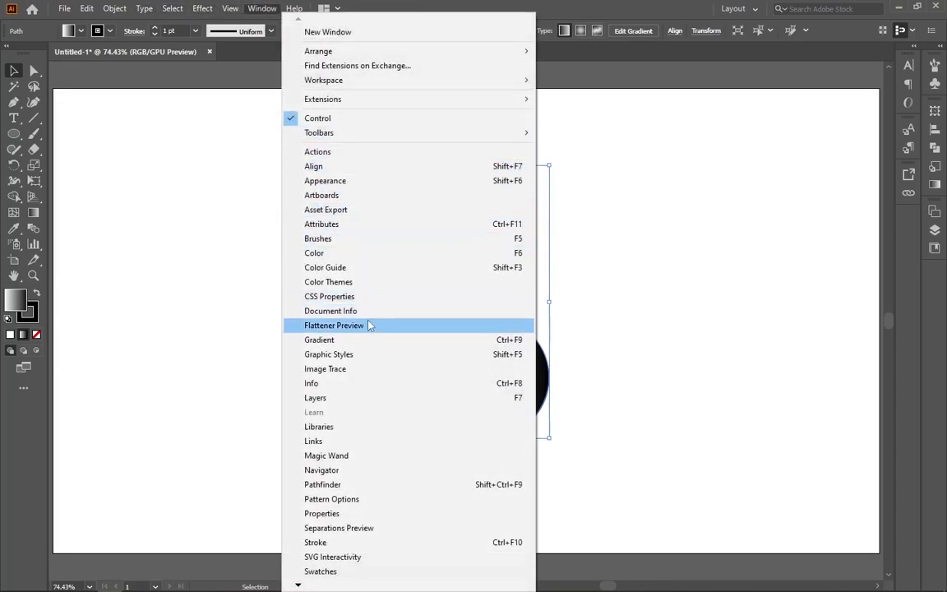
pyautogui.click(369, 342)
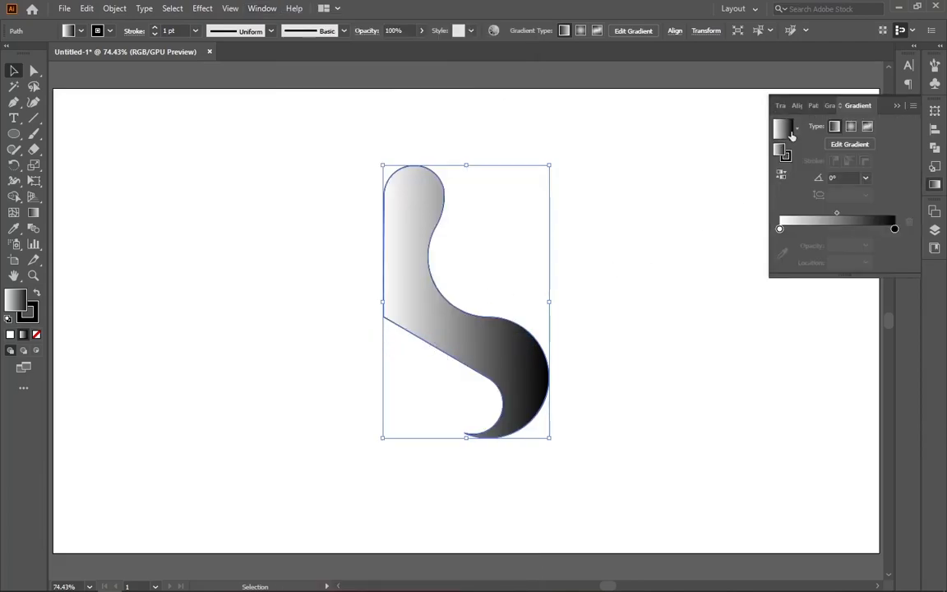
pyautogui.click(780, 230)
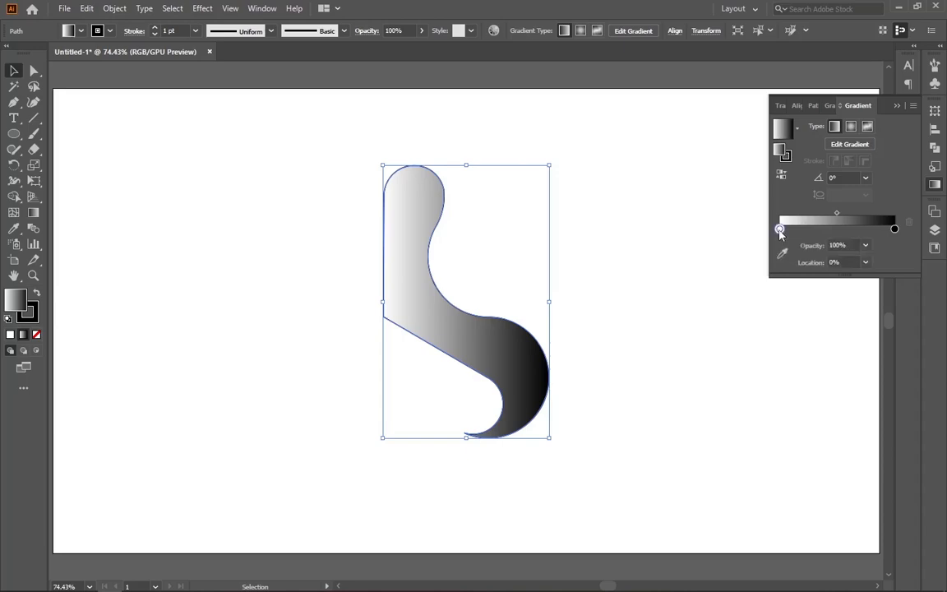
pyautogui.doubleClick(779, 229)
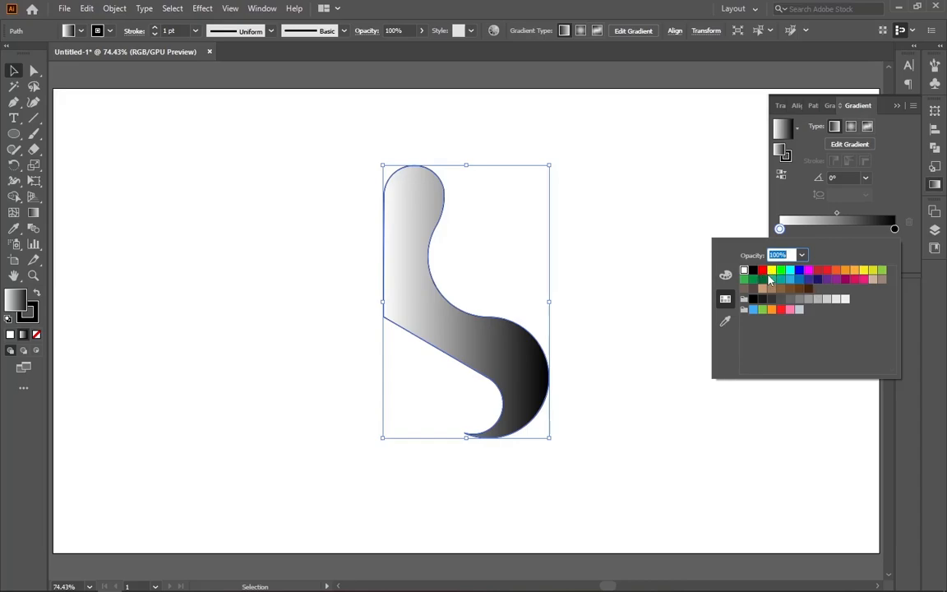
pyautogui.click(762, 273)
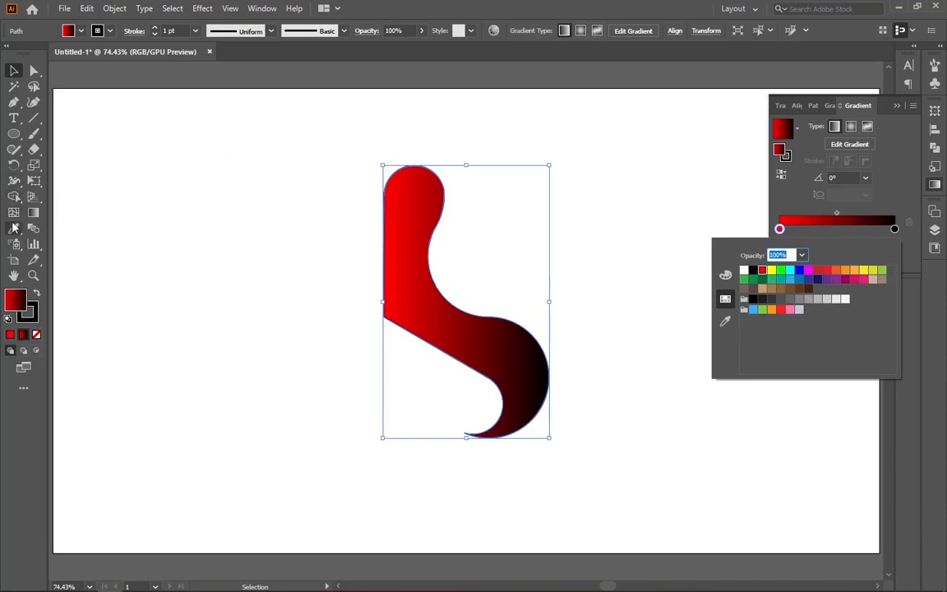
# Redraw the shape's gradient diagonally at about 116°, running from red below the hooked tip to black above the rounded end.
pyautogui.click(32, 212)
pyautogui.click(33, 212)
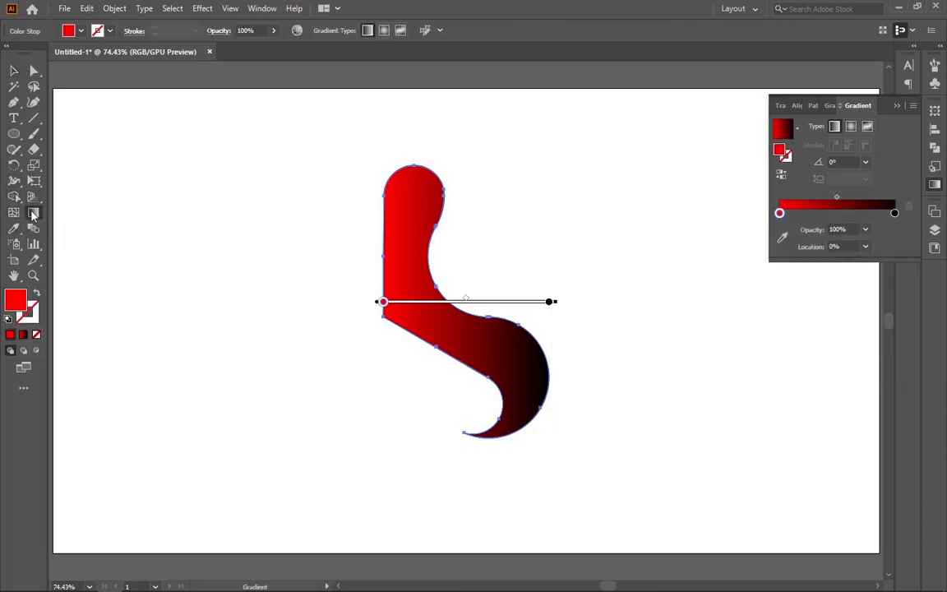
pyautogui.moveTo(400, 148); pyautogui.dragTo(536, 416)
pyautogui.moveTo(536, 464)
pyautogui.mouseDown()
pyautogui.moveTo(386, 221)
pyautogui.moveTo(388, 143)
pyautogui.moveTo(358, 97)
pyautogui.mouseUp()
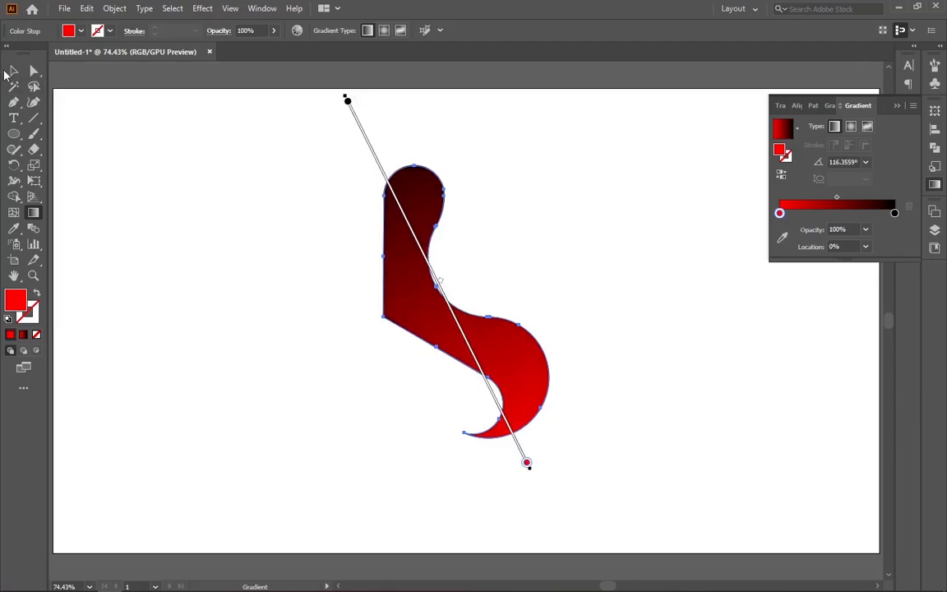
# Copy the red shape rotated 120° about its inner corner anchor, and repeat the copy once to complete three arms.
pyautogui.click(13, 71)
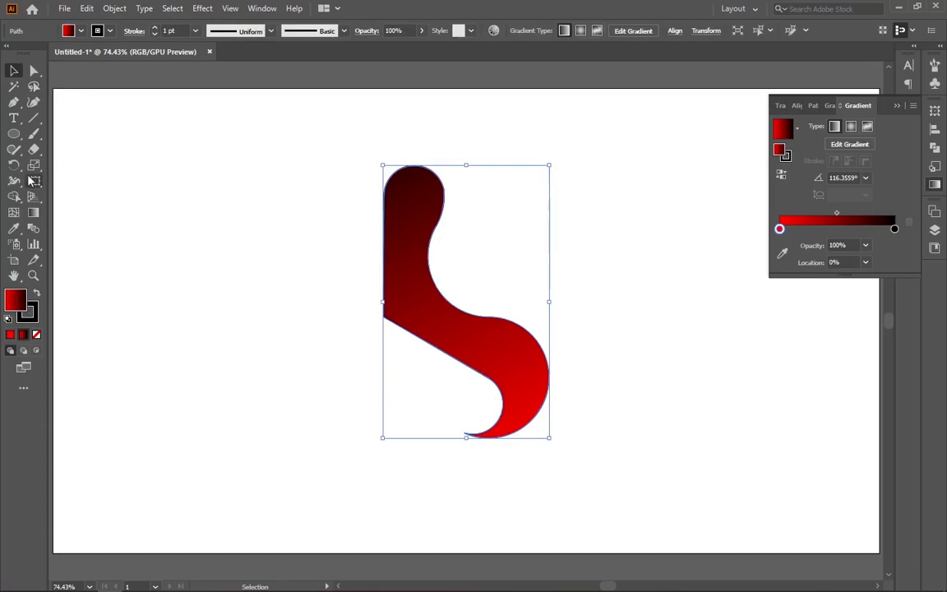
pyautogui.click(13, 164)
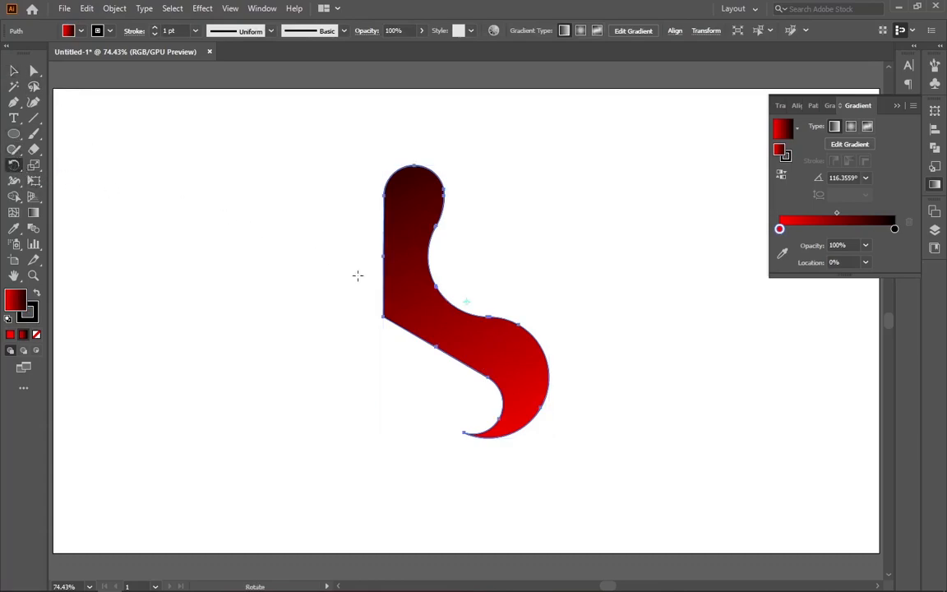
pyautogui.keyDown('alt'); pyautogui.click(382, 318); pyautogui.keyUp('alt')
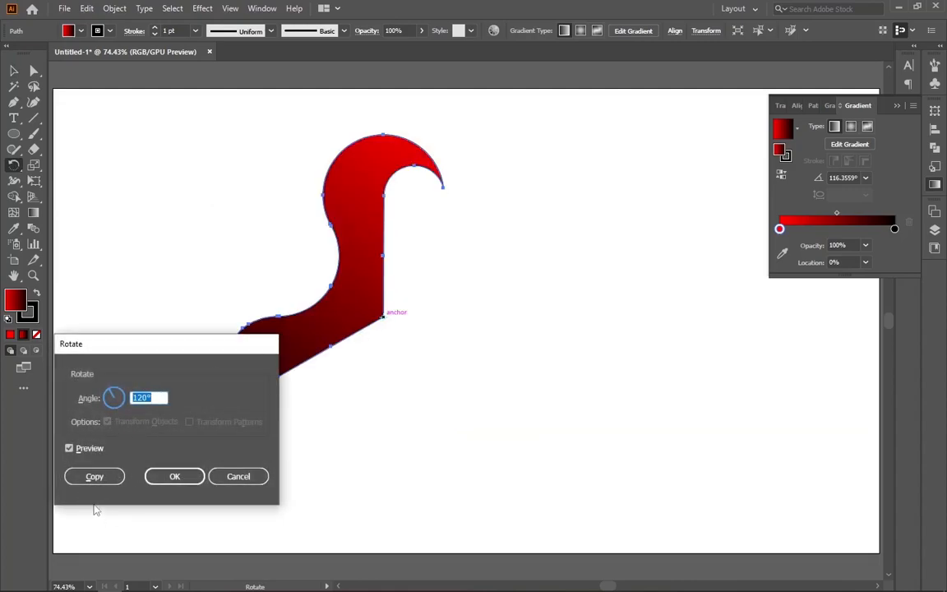
pyautogui.click(95, 476)
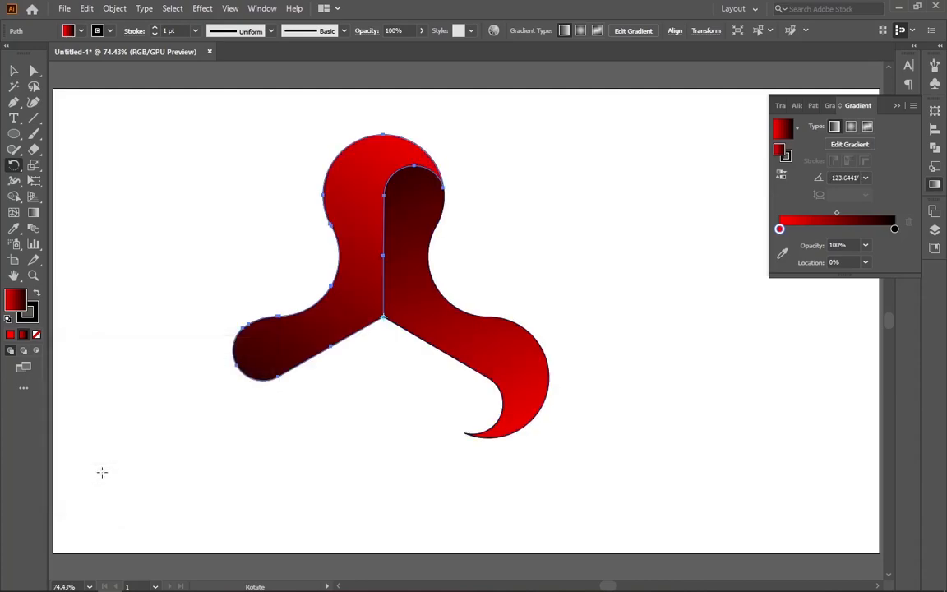
pyautogui.hotkey('ctrl', 'd')
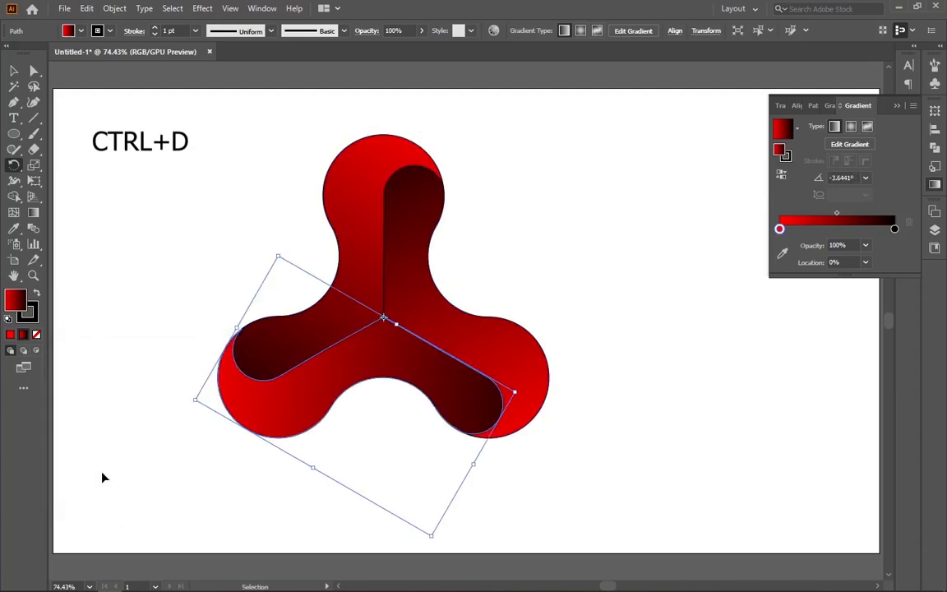
# Select all three gradient shapes and set their stroke to none.
pyautogui.press('v')
pyautogui.moveTo(116, 137); pyautogui.dragTo(534, 473)
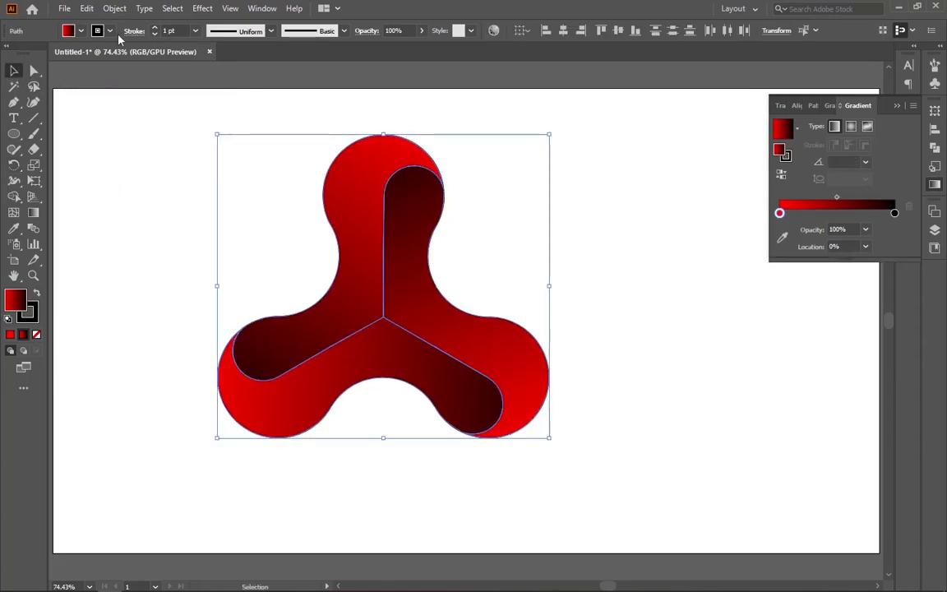
pyautogui.click(110, 30)
pyautogui.click(8, 52)
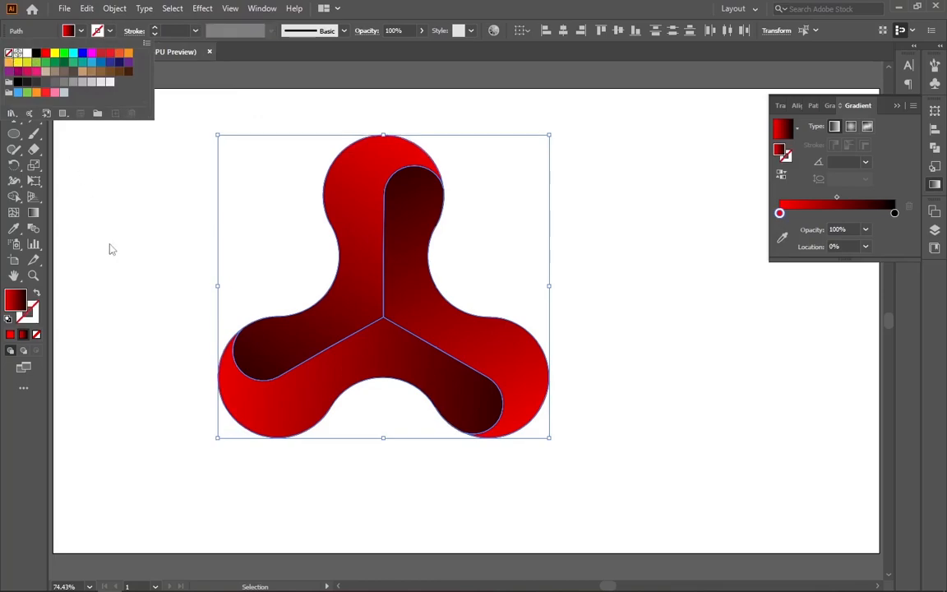
pyautogui.press('Escape')
pyautogui.click(227, 285)
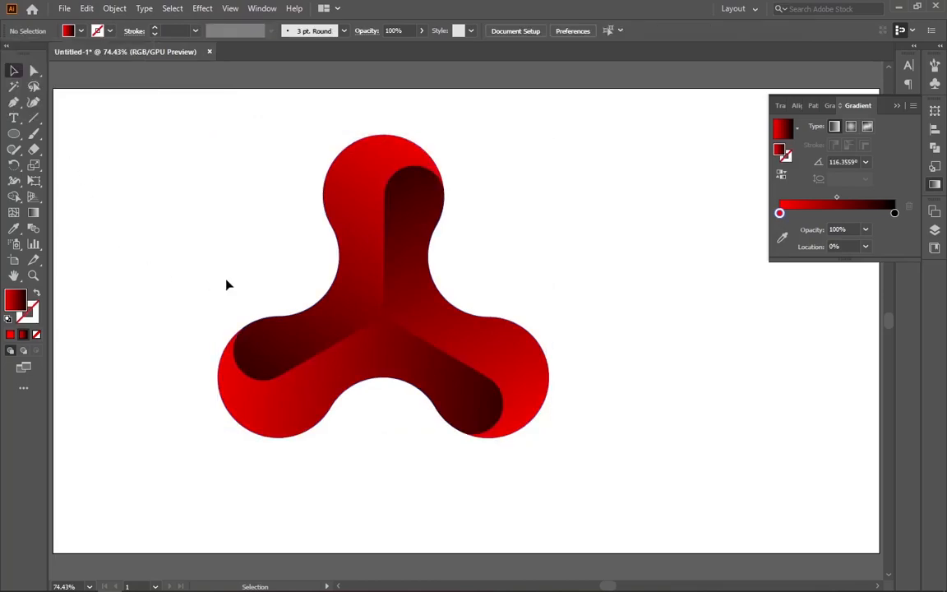
# Change the red gradient stop of the upper-left shape to blue.
pyautogui.click(341, 321)
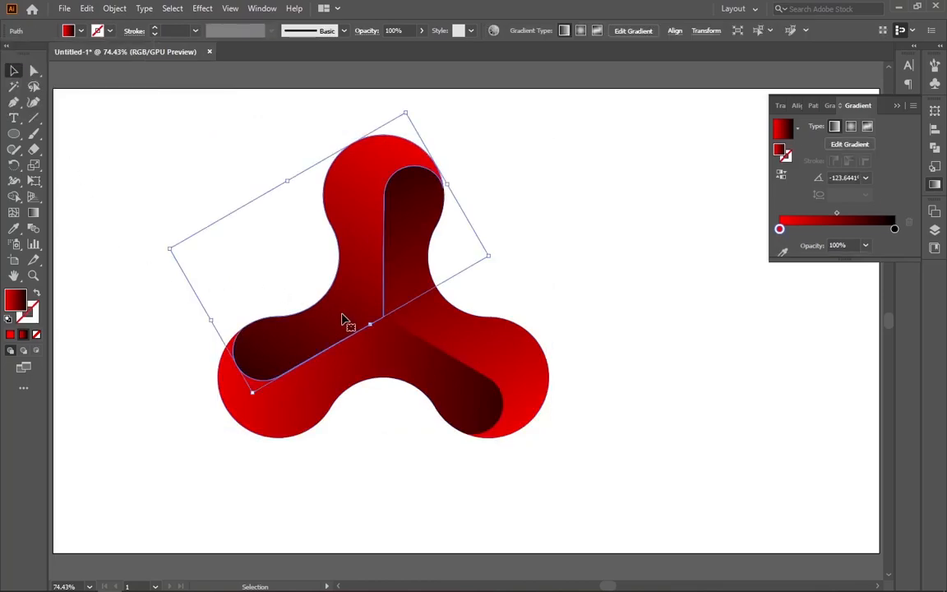
pyautogui.doubleClick(781, 229)
pyautogui.click(799, 270)
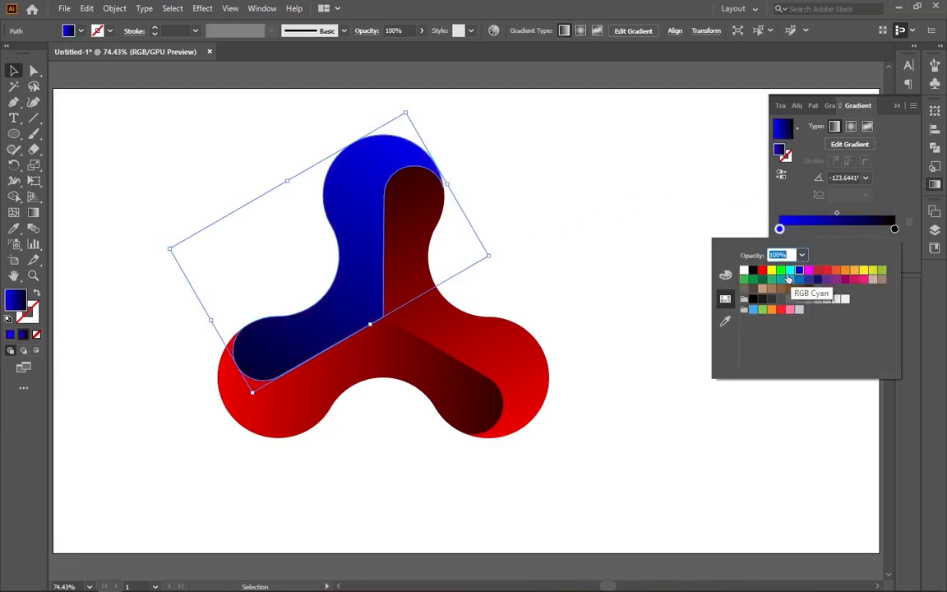
pyautogui.click(620, 269)
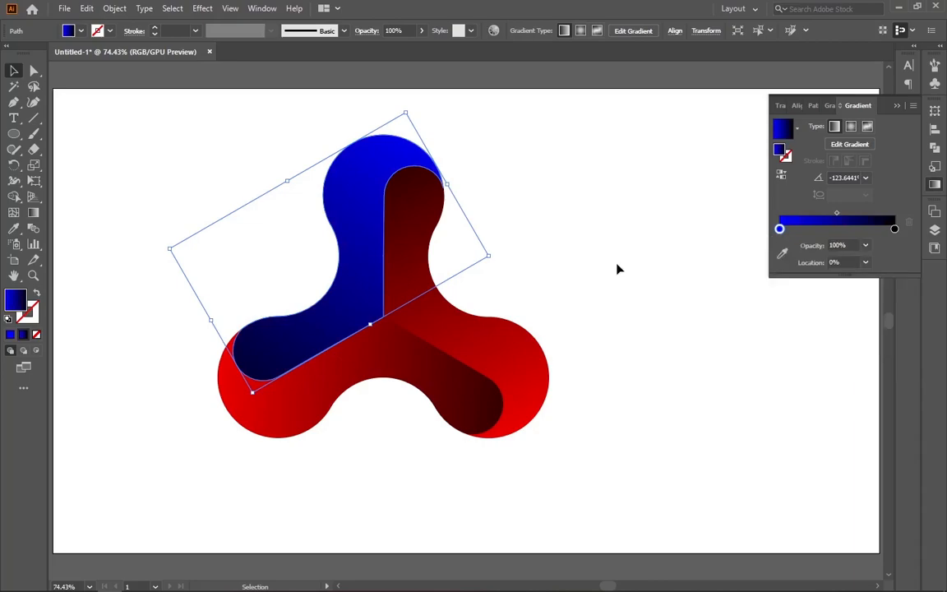
pyautogui.click(588, 278)
# Change the red gradient stop of the bottom shape to green.
pyautogui.click(458, 343)
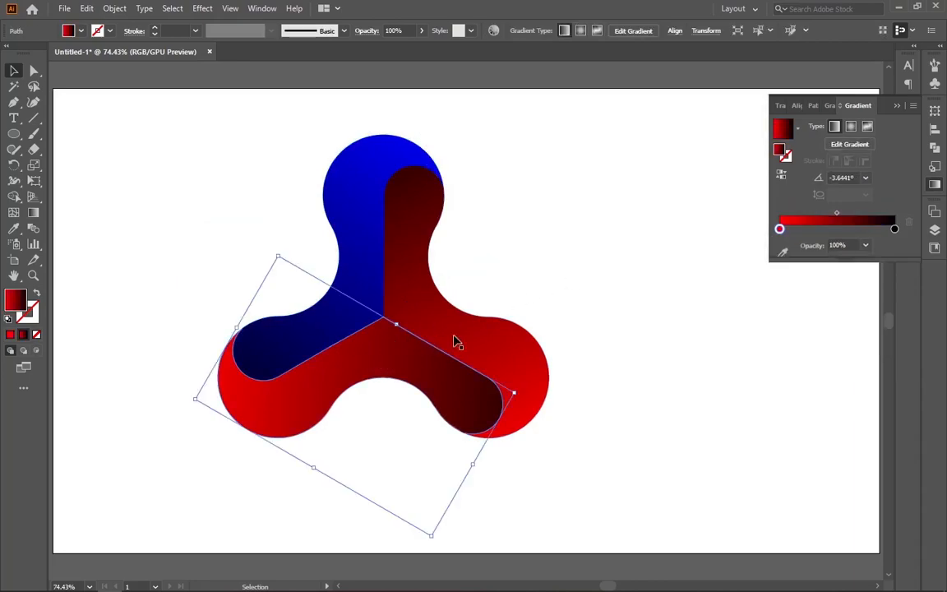
pyautogui.doubleClick(780, 229)
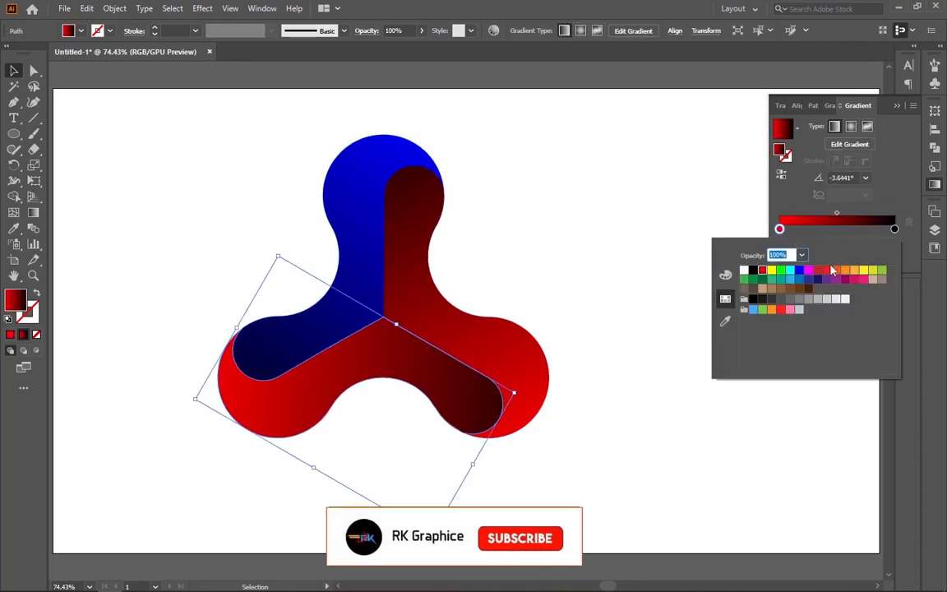
pyautogui.click(781, 272)
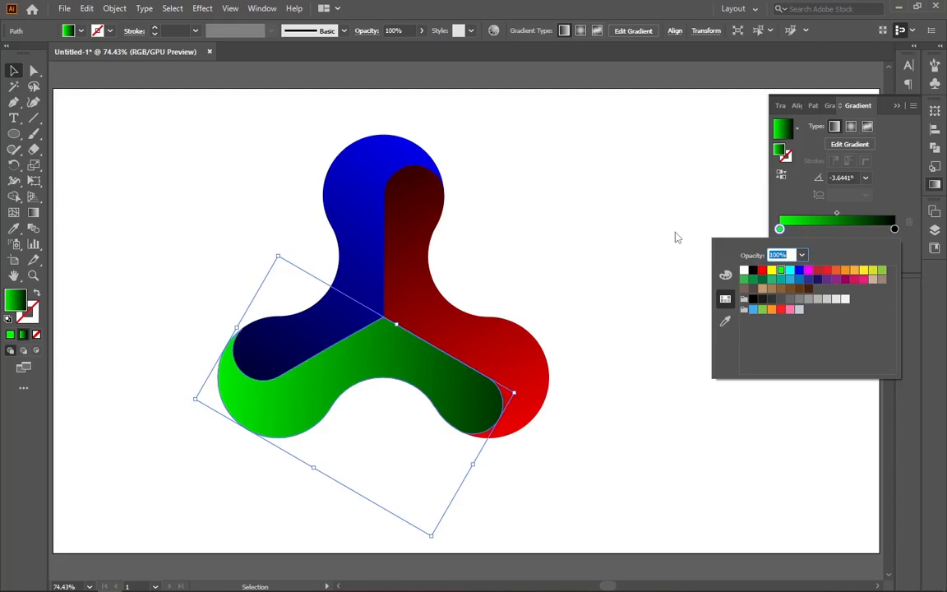
pyautogui.click(676, 237)
pyautogui.click(674, 234)
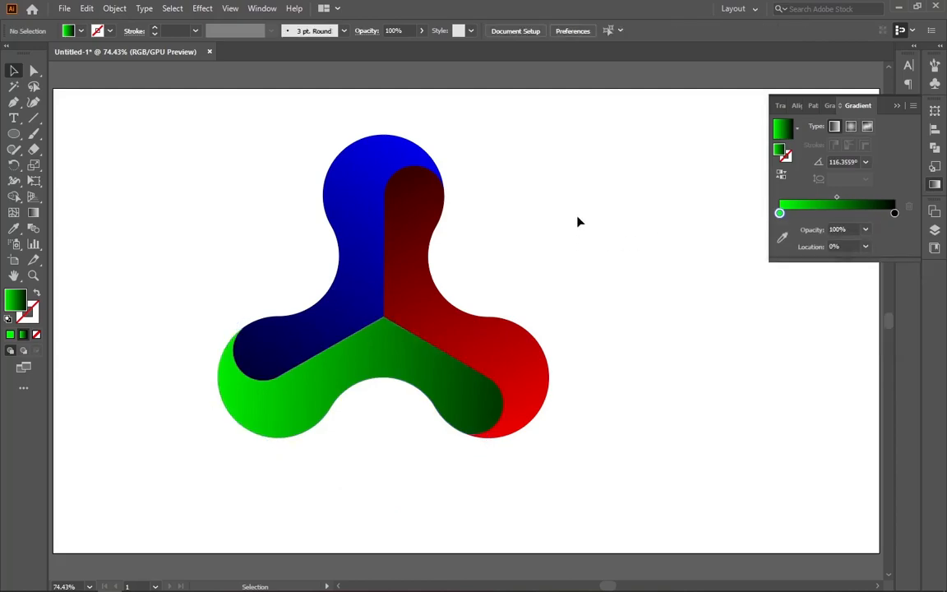
# Select the whole three-coloured logo and move it towards the right half of the artboard.
pyautogui.scroll(-1, 577, 219)
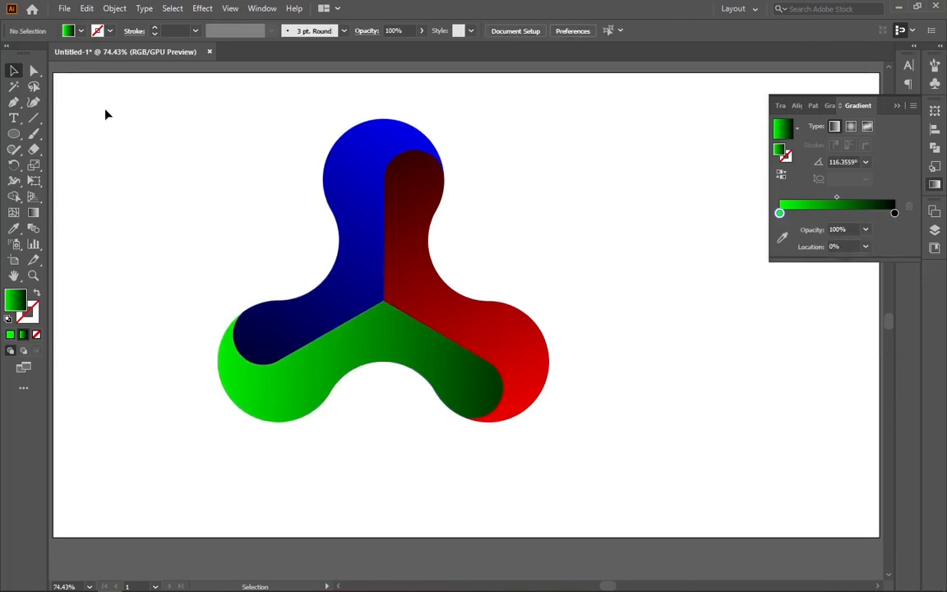
pyautogui.moveTo(195, 142); pyautogui.dragTo(604, 442)
pyautogui.moveTo(405, 321); pyautogui.dragTo(586, 304)
pyautogui.click(276, 263)
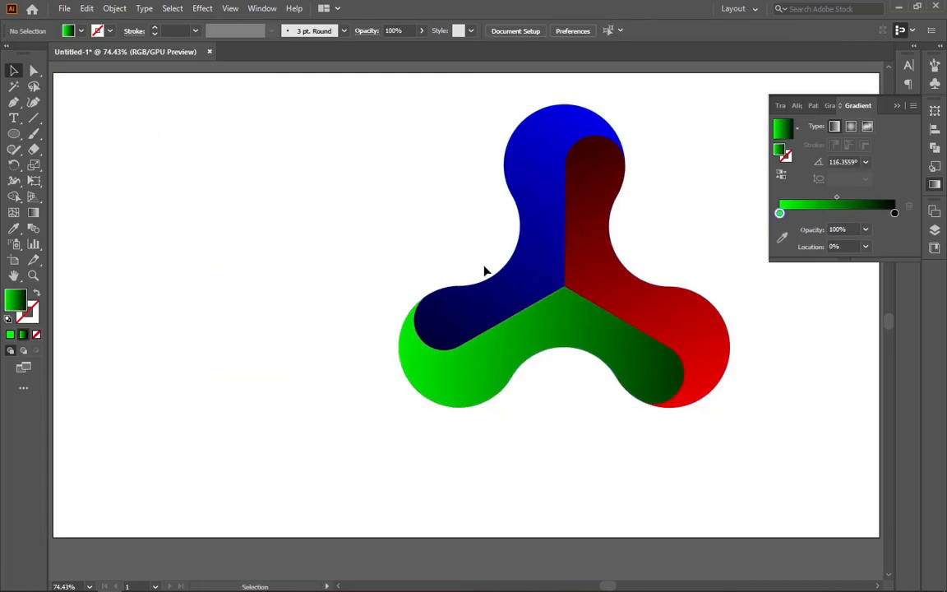
pyautogui.scroll(1, 596, 294)
pyautogui.moveTo(633, 303); pyautogui.dragTo(545, 297)
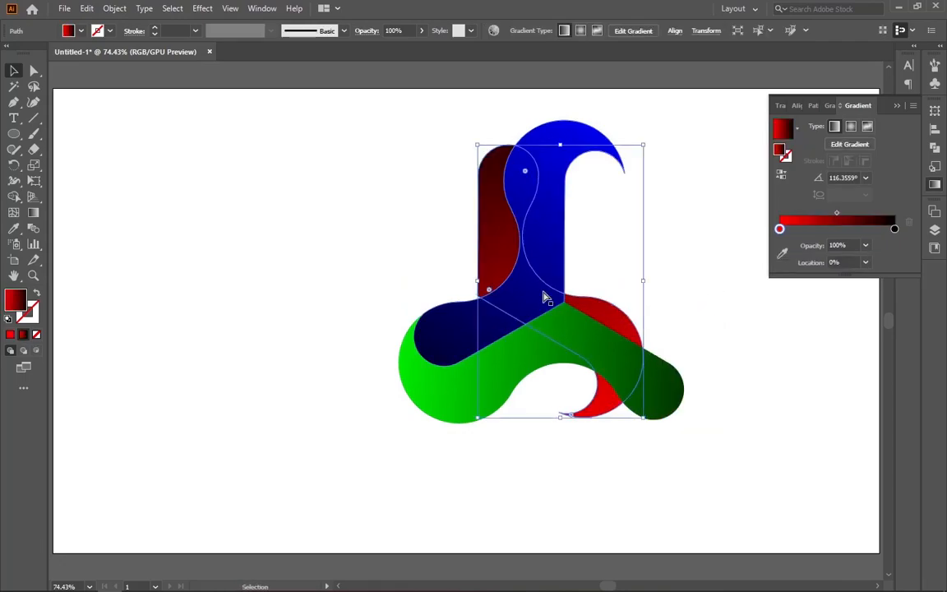
pyautogui.hotkey('ctrl', 'z')
# Select all three coloured shapes of the logo and open the context menu for the selection.
pyautogui.moveTo(443, 222); pyautogui.dragTo(684, 398)
pyautogui.rightClick(625, 346)
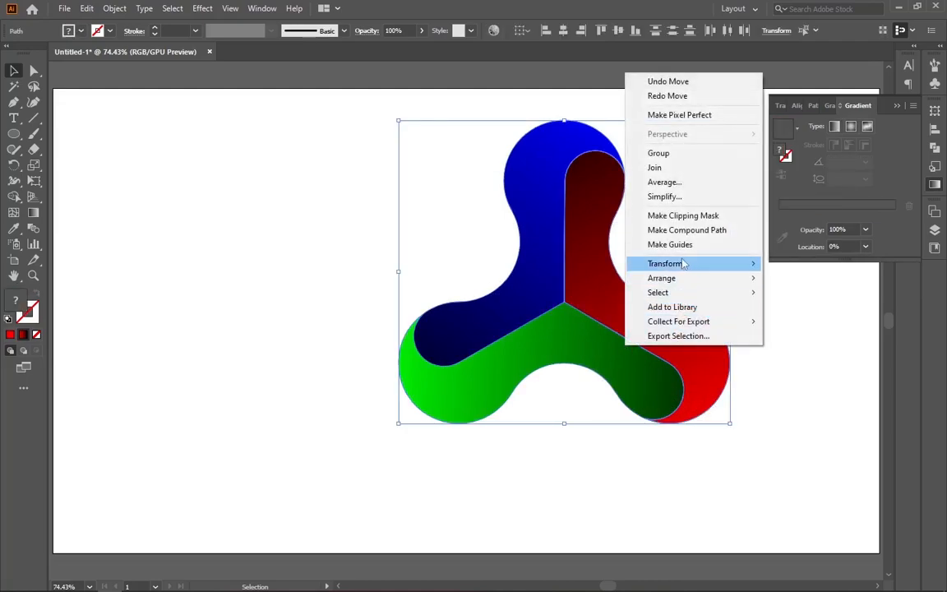